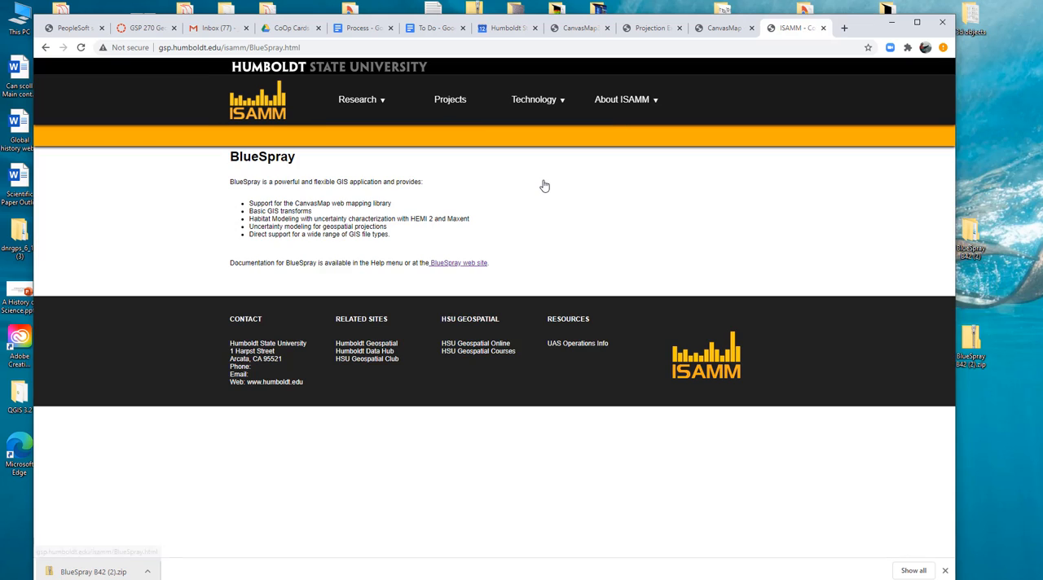
# - Open the BlueSpray help site and view its Download and Getting Started pages
pyautogui.click(457, 270)
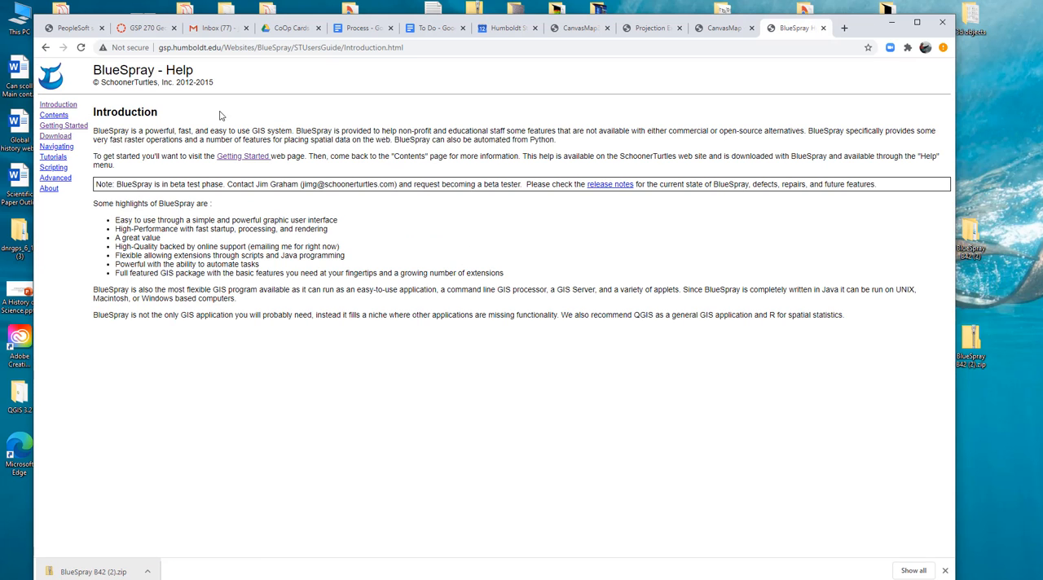
pyautogui.click(47, 139)
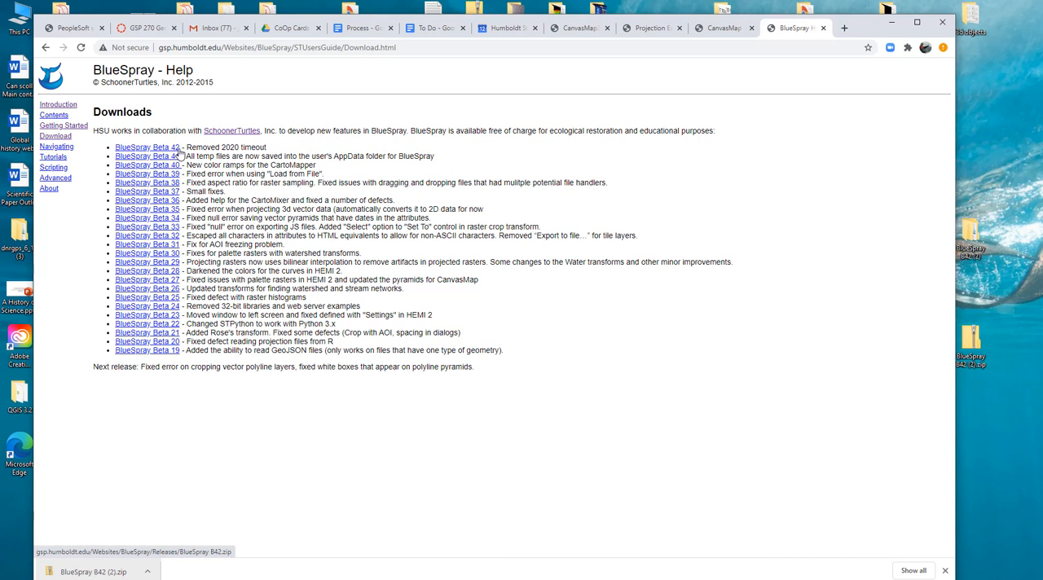
pyautogui.click(71, 129)
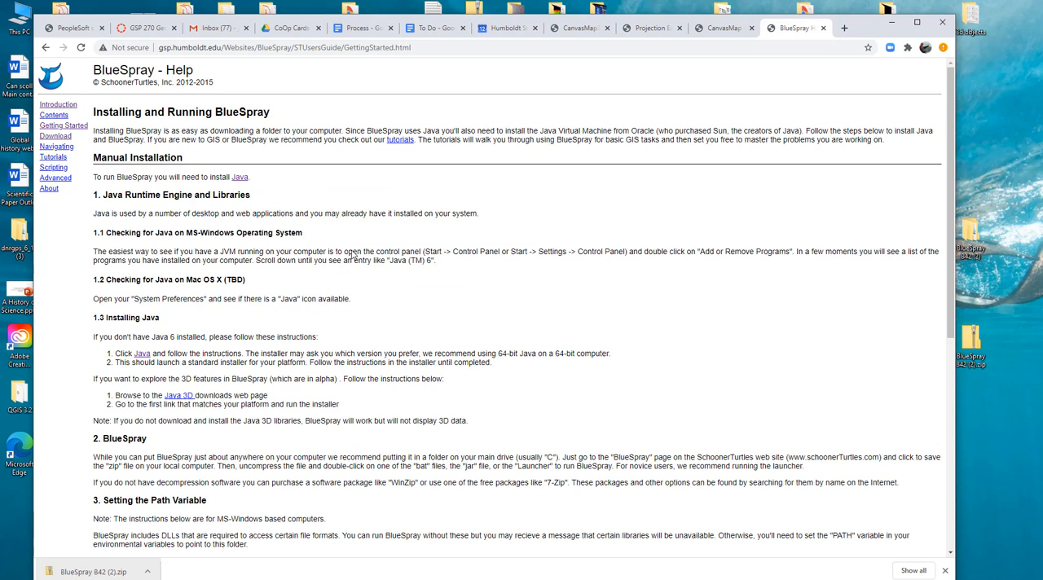
# - Read the installation instructions for BlueSpray, especially the sections on the Path and PROJ_LIB variables and on launching
pyautogui.scroll(-2, 369, 348)
pyautogui.scroll(2, 369, 347)
pyautogui.scroll(-4, 203, 484)
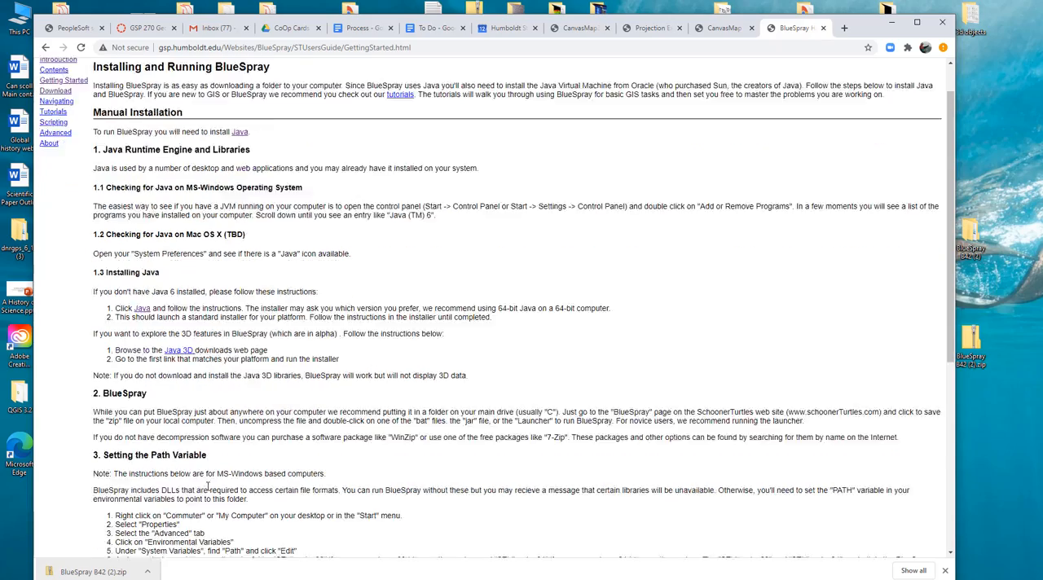
pyautogui.scroll(-1, 250, 351)
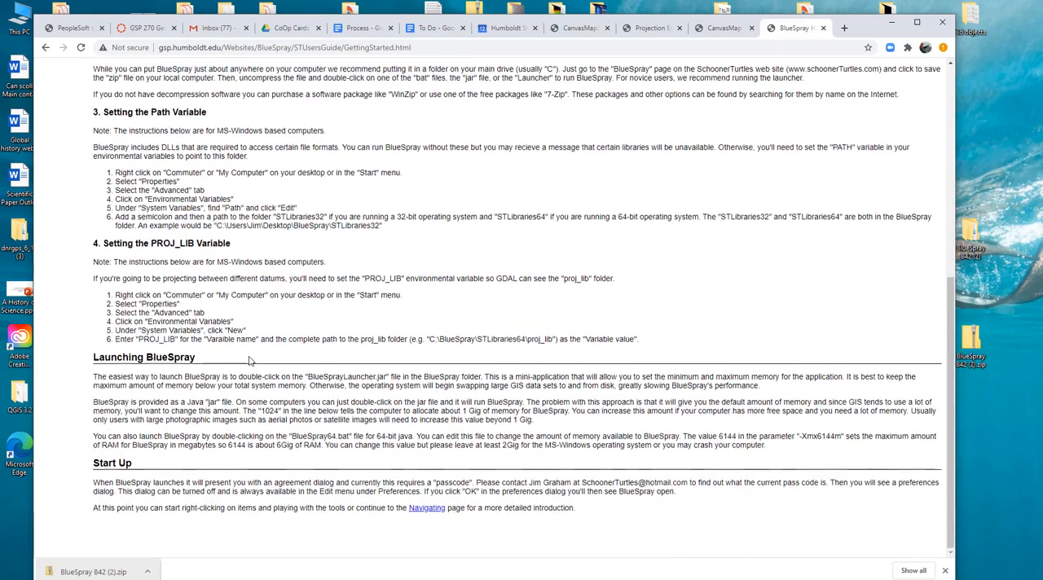
pyautogui.scroll(3, 350, 427)
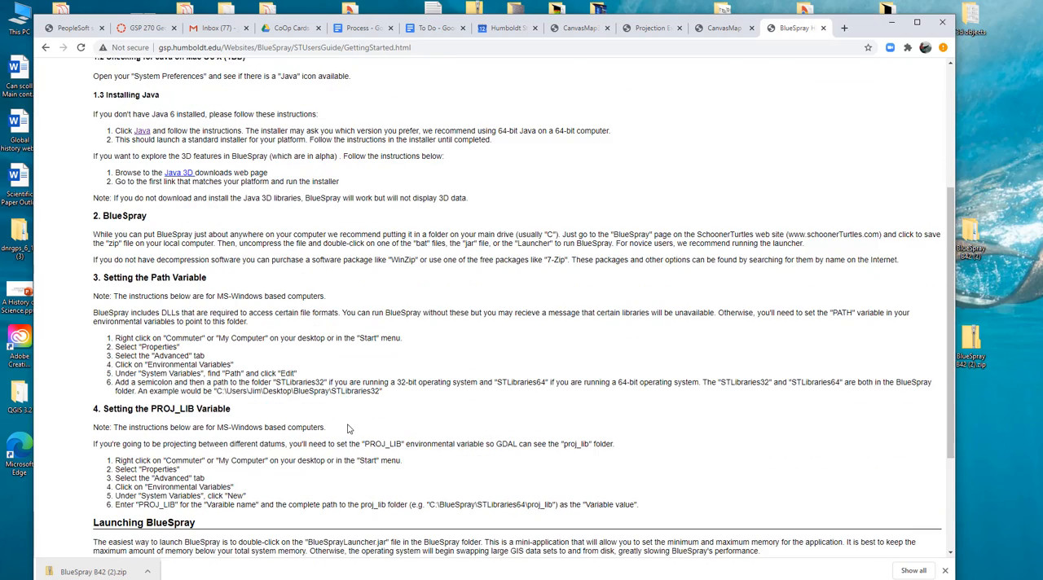
pyautogui.scroll(-2, 348, 430)
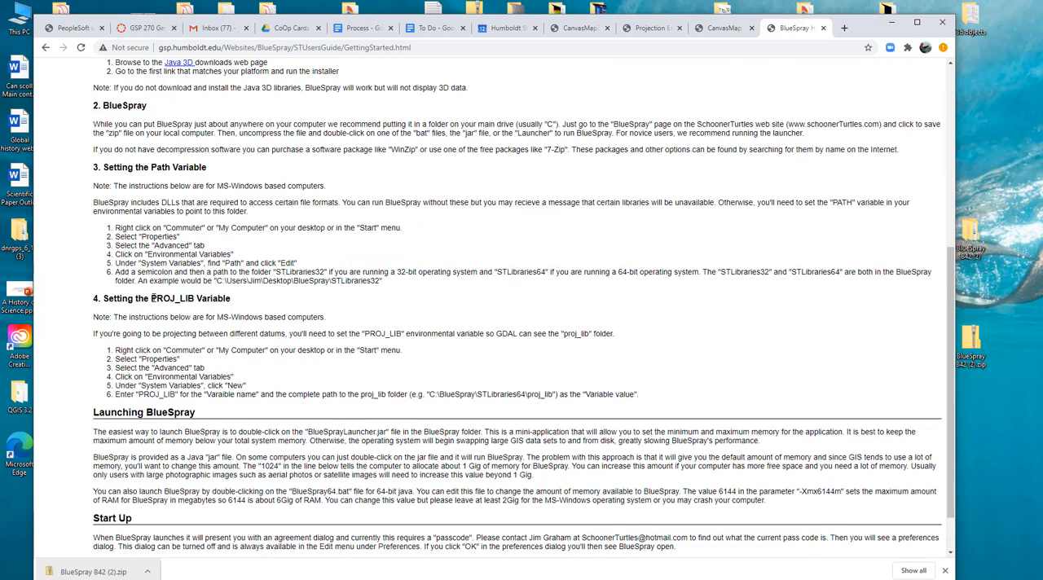
pyautogui.moveTo(151, 298); pyautogui.dragTo(193, 299)
pyautogui.click(200, 359)
# - Open the extracted BlueSpray B42 (2) folder from the desktop and go into its BlueSpray subfolder
pyautogui.click(972, 341)
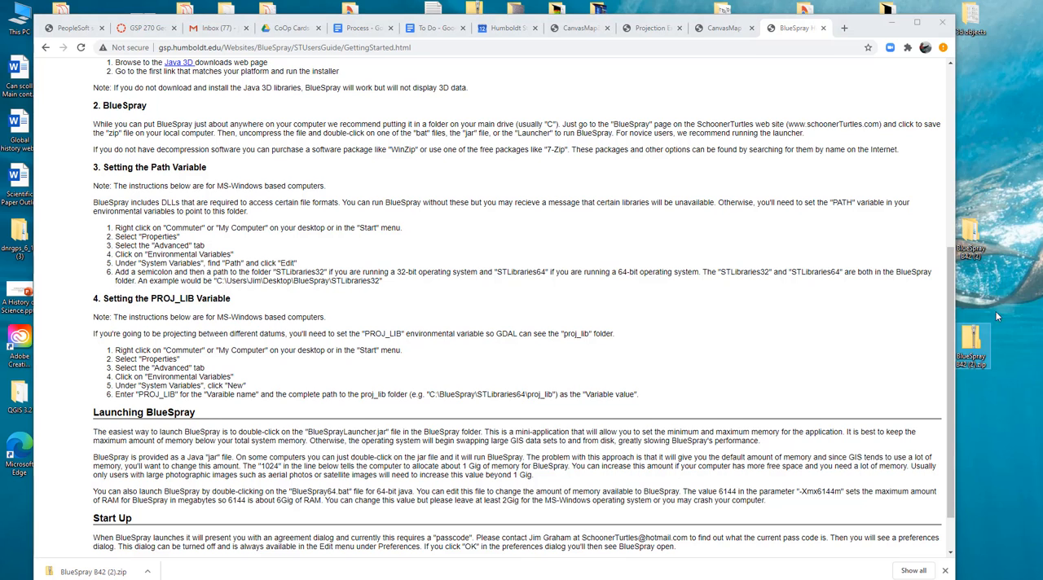
pyautogui.doubleClick(971, 237)
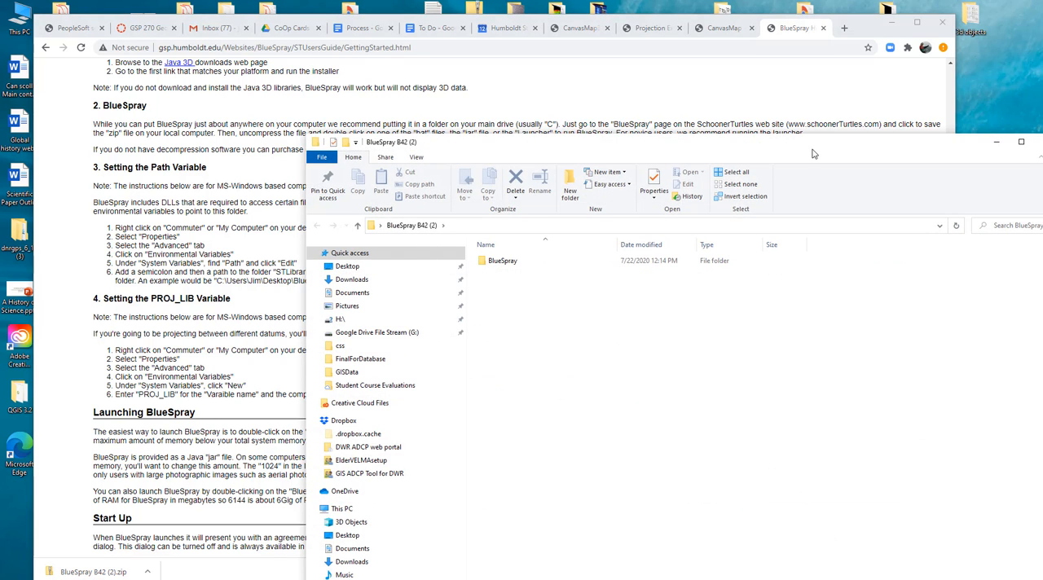
pyautogui.moveTo(845, 72); pyautogui.dragTo(652, 76)
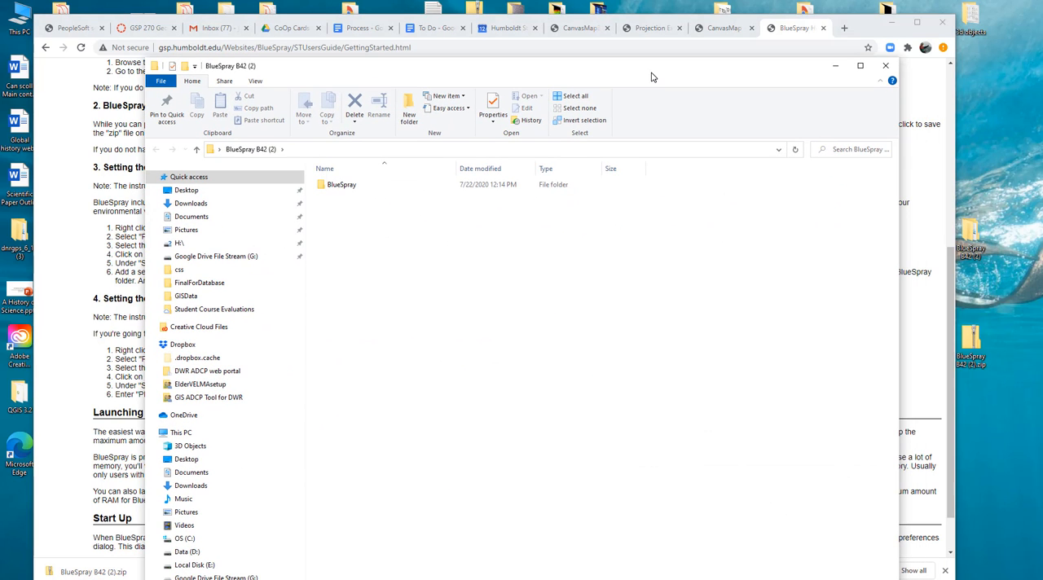
pyautogui.doubleClick(337, 185)
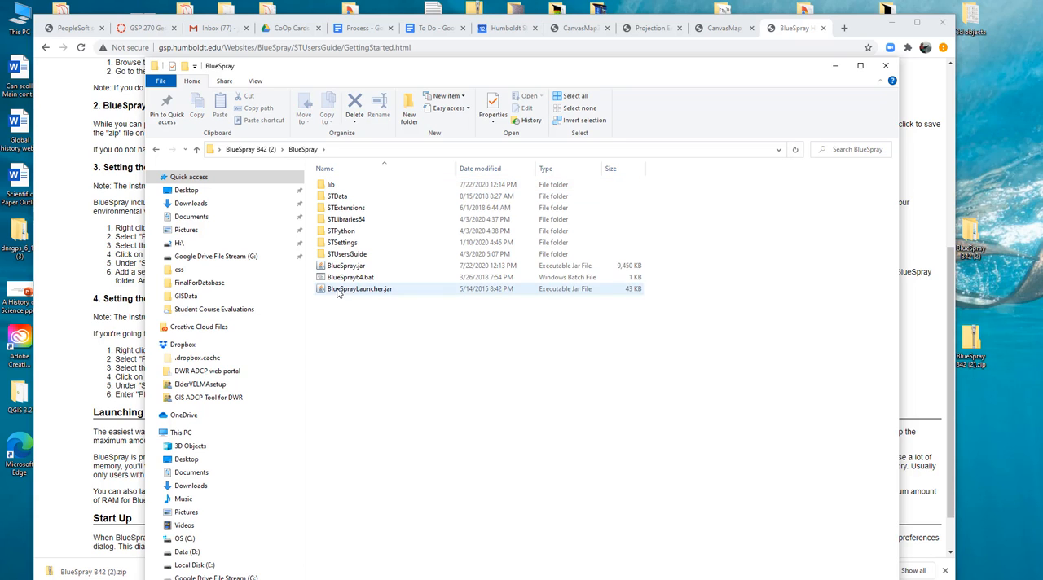
# - Open BlueSpray64.bat for editing in Notepad++
pyautogui.click(341, 279)
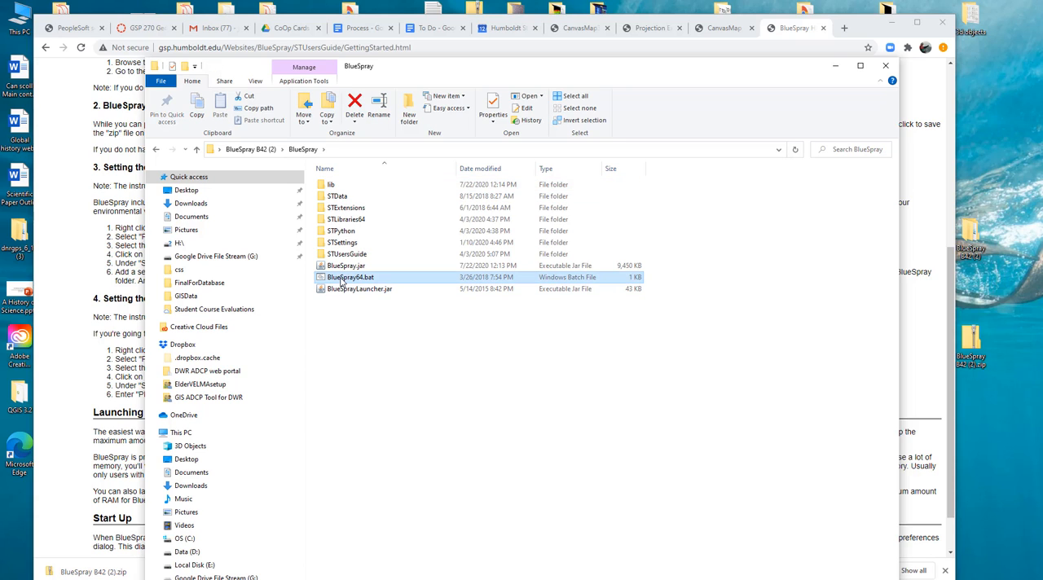
pyautogui.rightClick(386, 281)
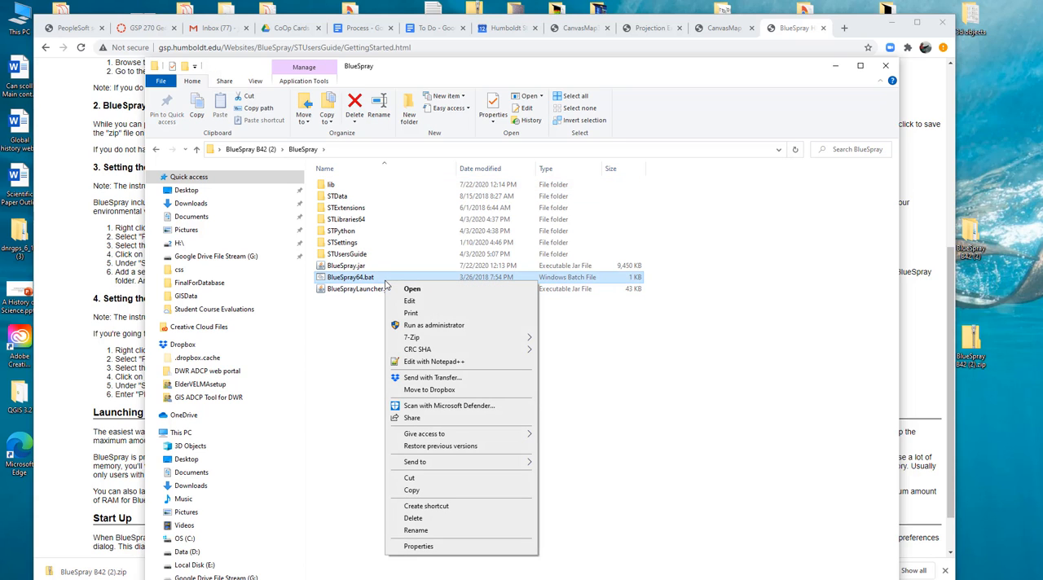
pyautogui.click(428, 364)
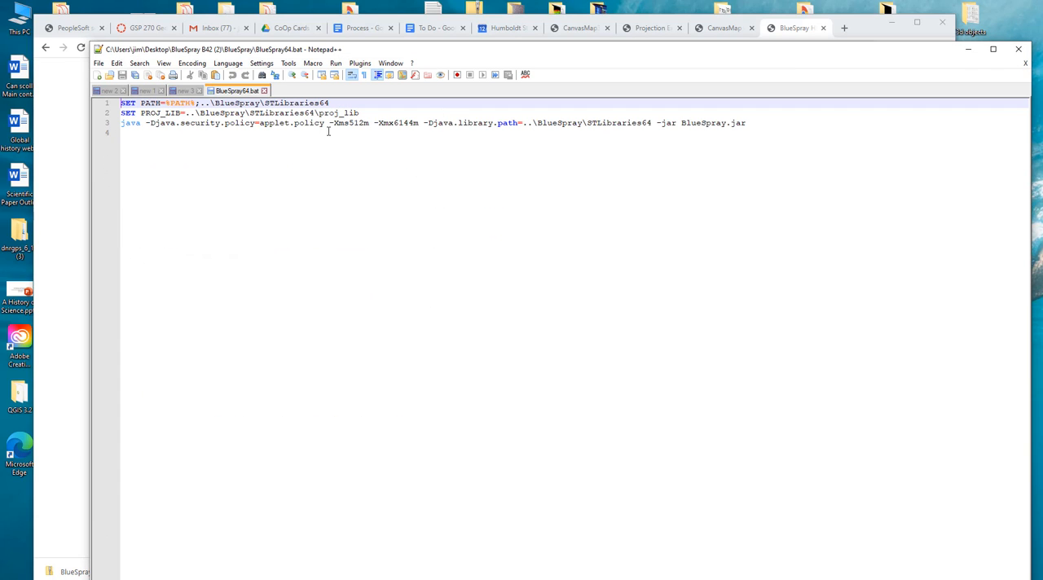
# - Examine the minimum and maximum memory arguments in the batch file's java line, and close the file and minimise Notepad++
pyautogui.moveTo(329, 123); pyautogui.dragTo(420, 123)
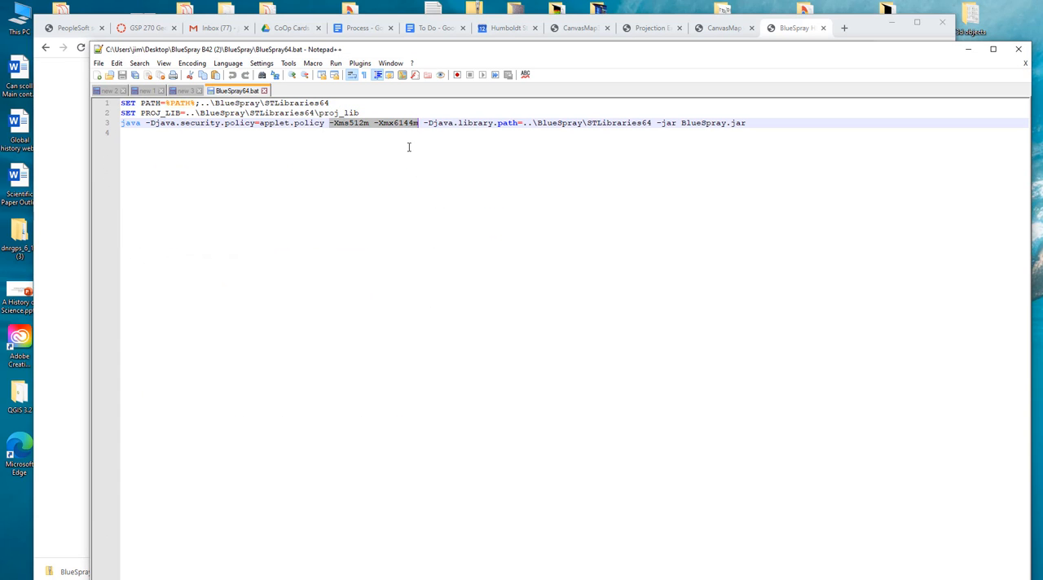
pyautogui.doubleClick(357, 123)
pyautogui.click(346, 123)
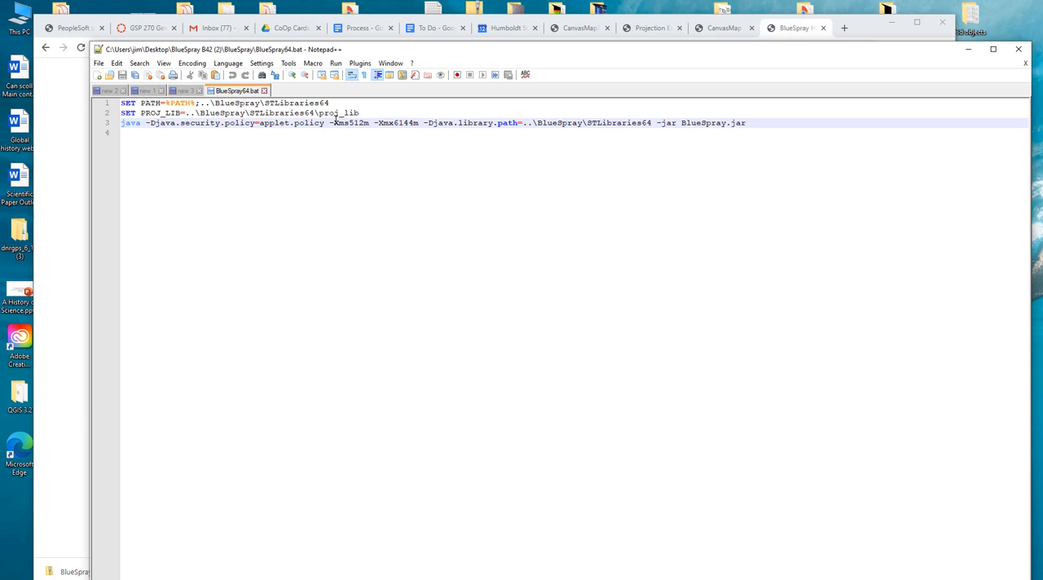
pyautogui.moveTo(335, 123); pyautogui.dragTo(350, 123)
pyautogui.moveTo(378, 123); pyautogui.dragTo(396, 123)
pyautogui.click(396, 124)
pyautogui.moveTo(395, 122); pyautogui.dragTo(420, 122)
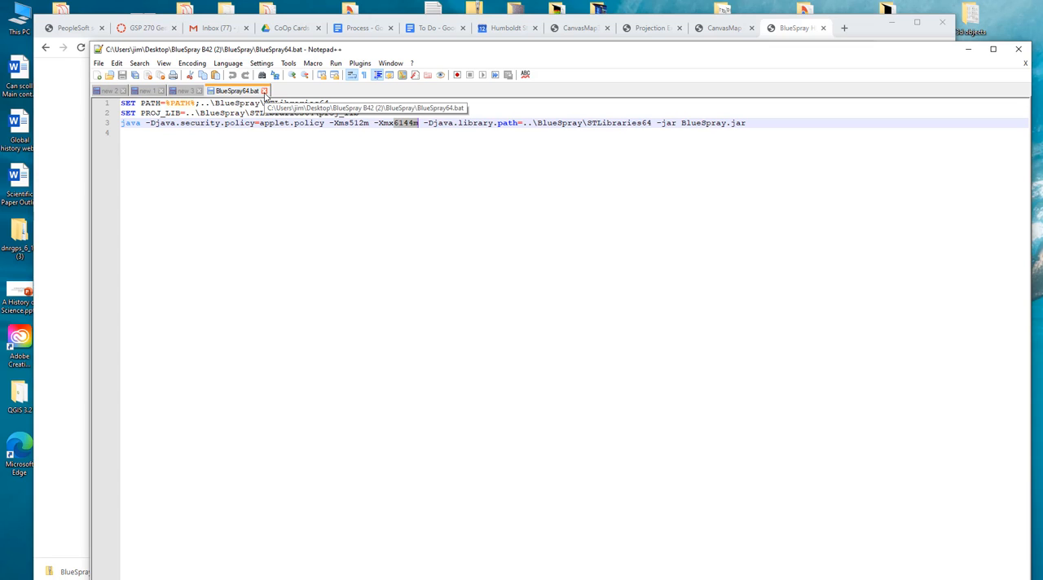
pyautogui.click(264, 91)
pyautogui.click(964, 52)
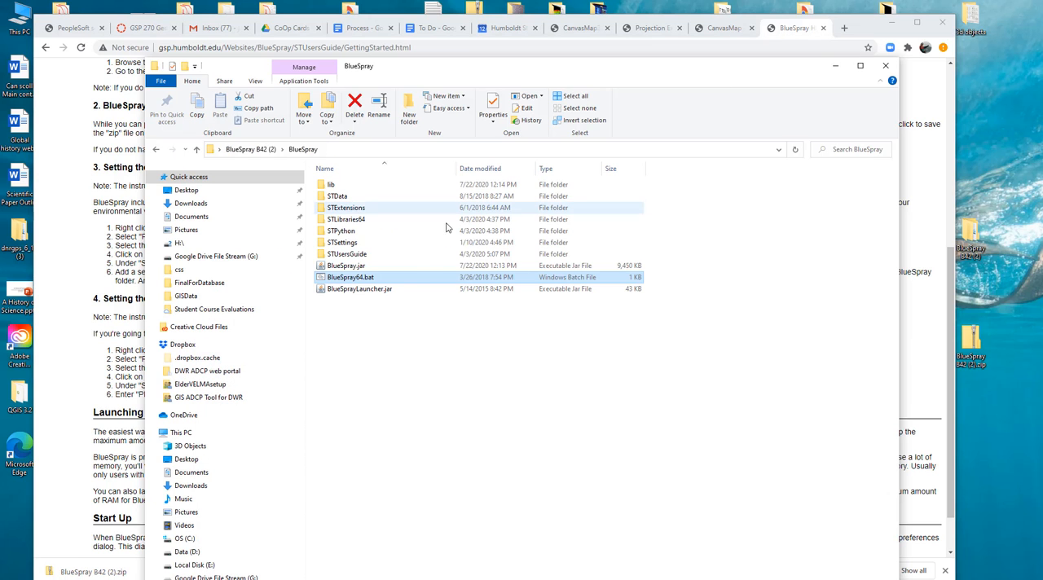
# - Open BlueSprayLauncher.jar to check its minimum and maximum memory settings, and close the launcher without starting BlueSpray
pyautogui.doubleClick(378, 291)
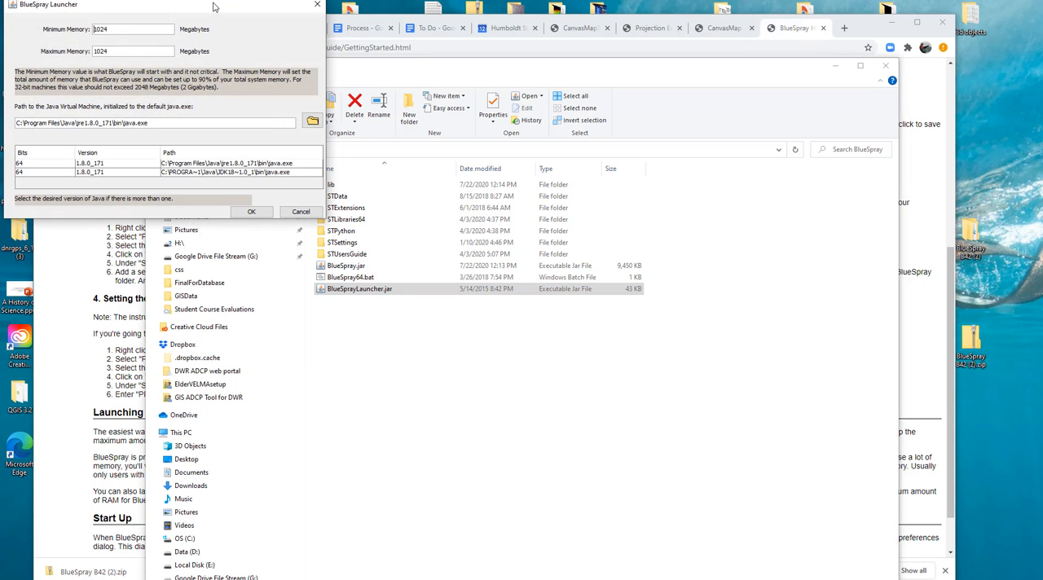
pyautogui.moveTo(214, 5); pyautogui.dragTo(522, 150)
pyautogui.click(624, 154)
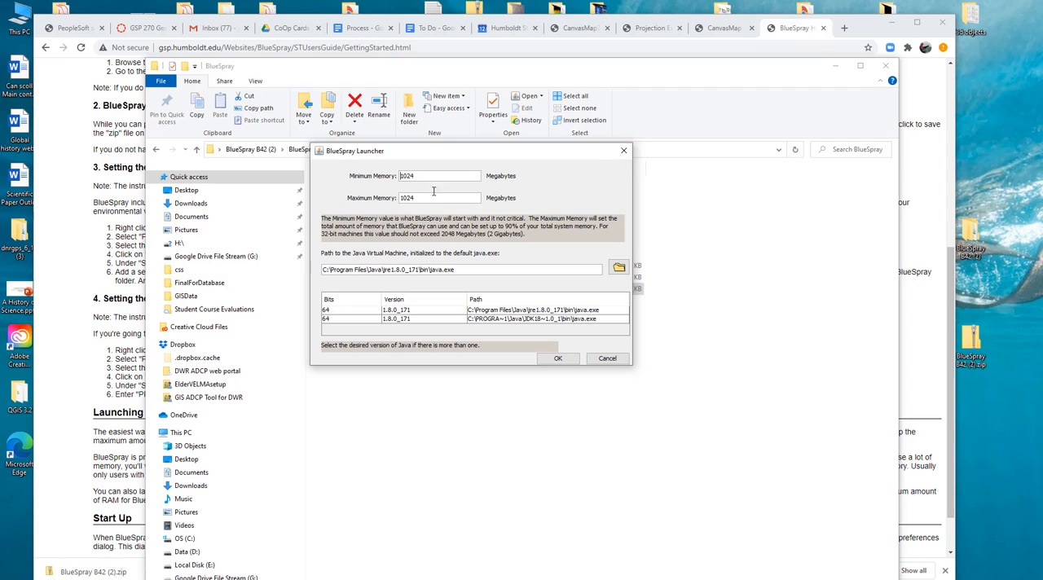
pyautogui.doubleClick(442, 198)
pyautogui.click(625, 155)
# - Start BlueSpray from BlueSpray64.bat and widen its main window
pyautogui.click(383, 266)
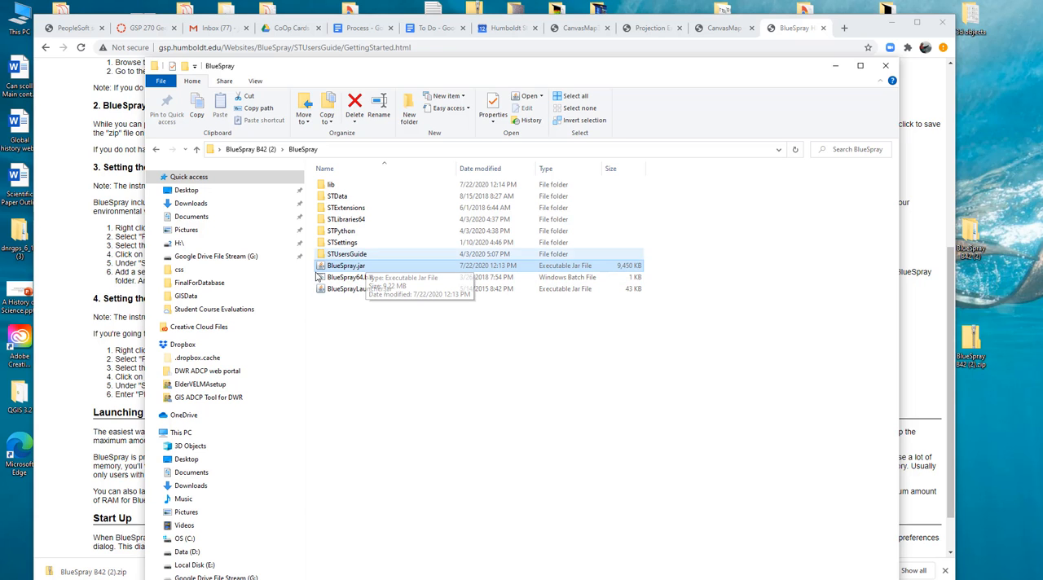
pyautogui.doubleClick(349, 277)
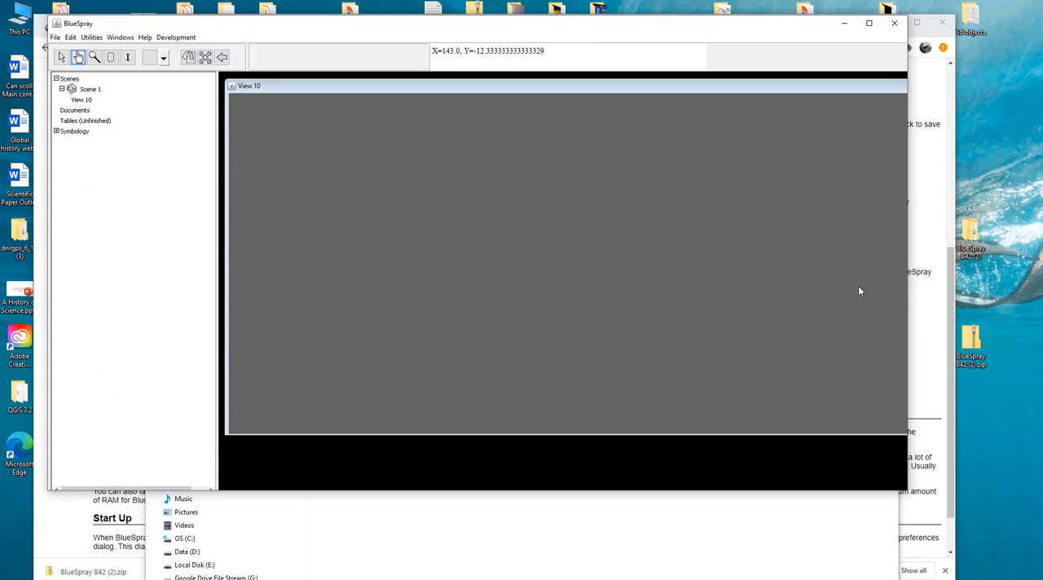
pyautogui.moveTo(907, 290); pyautogui.dragTo(943, 292)
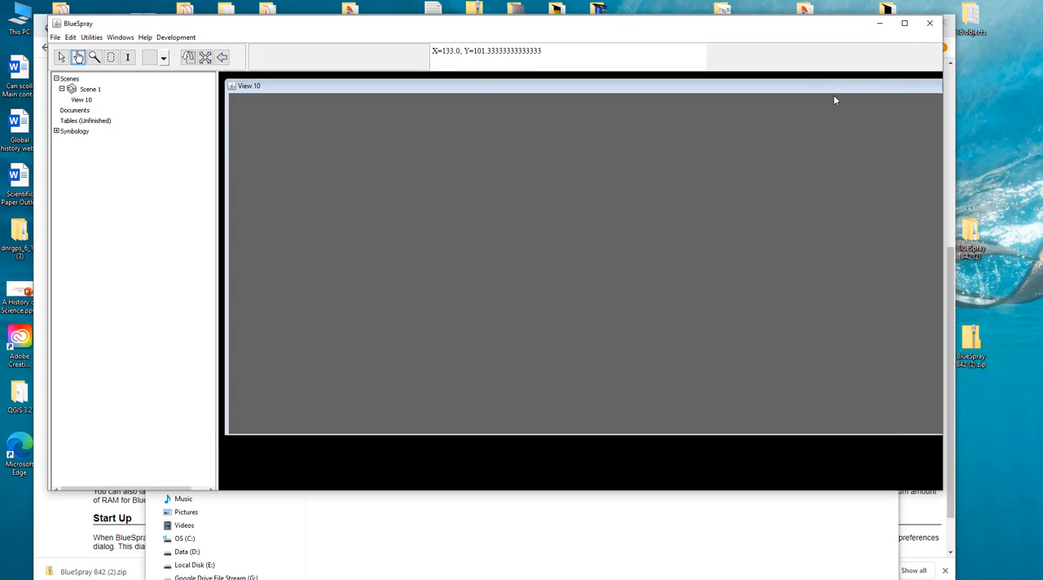
# - Move and resize the View 10 window so that it fills the BlueSpray workspace
pyautogui.moveTo(832, 85); pyautogui.dragTo(763, 80)
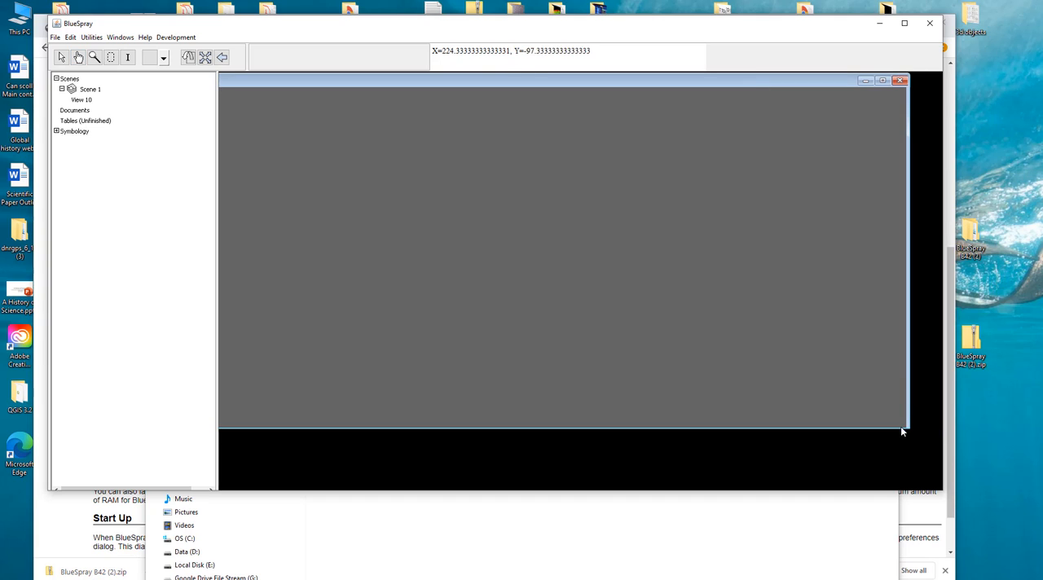
pyautogui.click(865, 79)
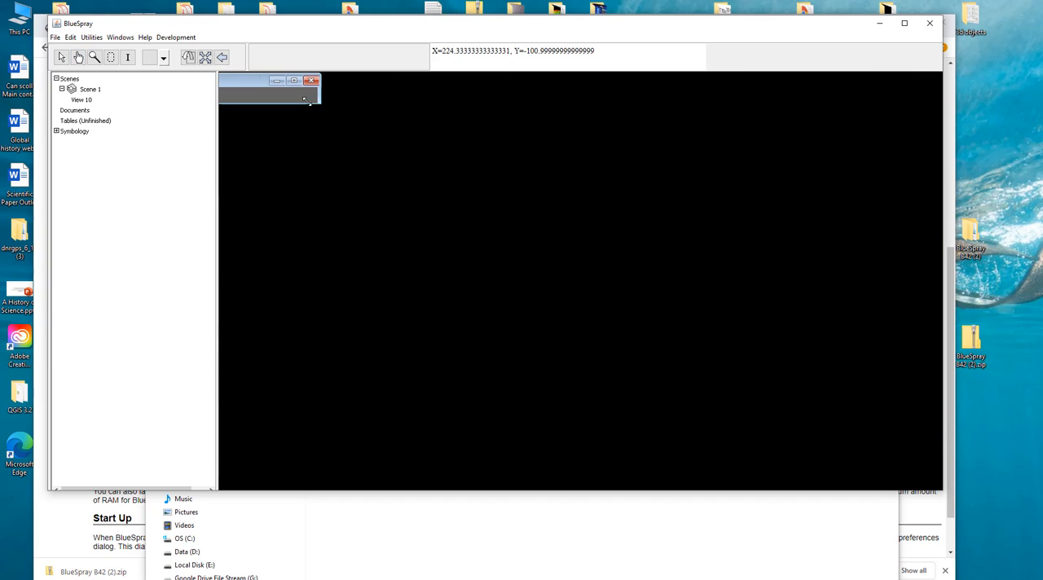
pyautogui.click(262, 81)
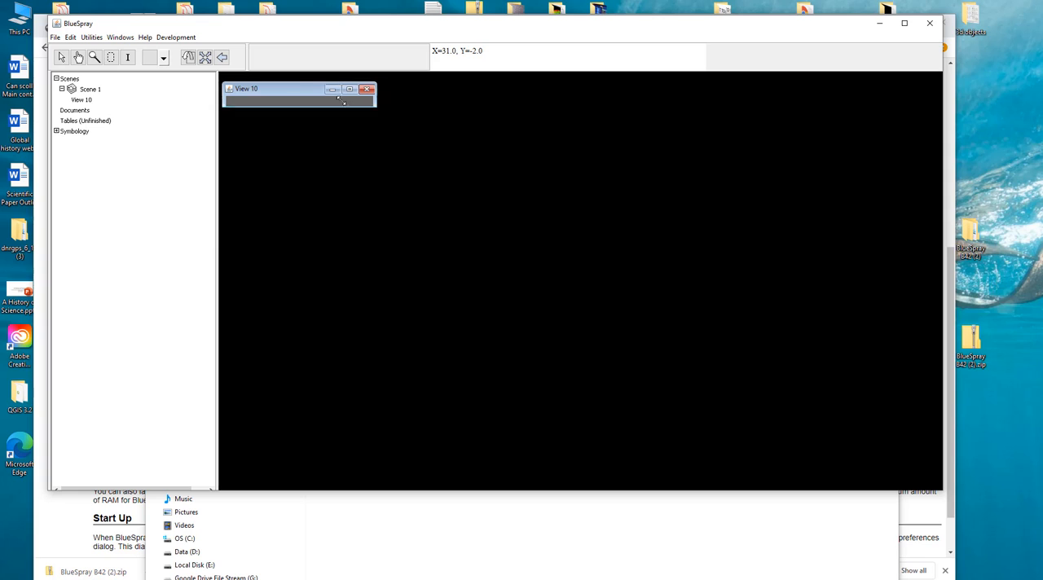
pyautogui.click(347, 88)
pyautogui.click(259, 89)
pyautogui.moveTo(326, 96); pyautogui.dragTo(923, 481)
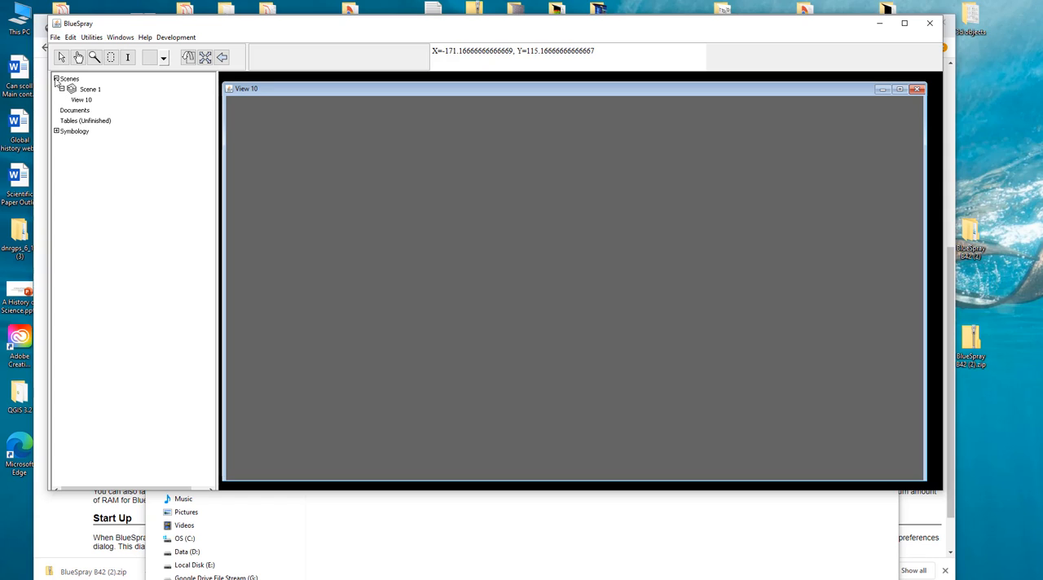
# - Collapse and re-expand the Scenes branch of the scene tree, and select Scene 1
pyautogui.click(56, 79)
pyautogui.click(56, 79)
pyautogui.click(88, 90)
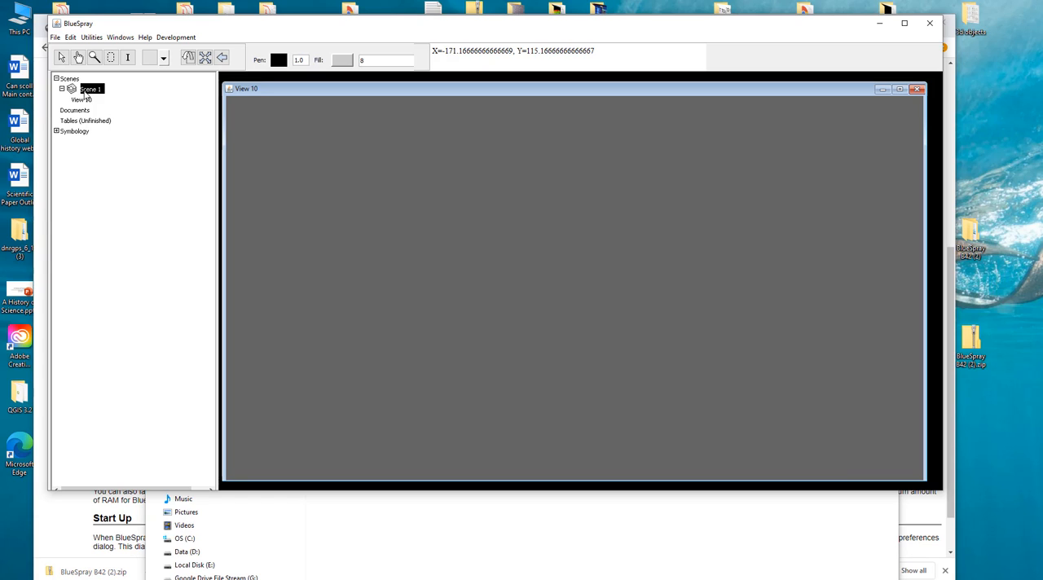
# - Minimise the BlueSpray folder window and place the Humboldt_County GIS data folder window beside the map view
pyautogui.click(422, 559)
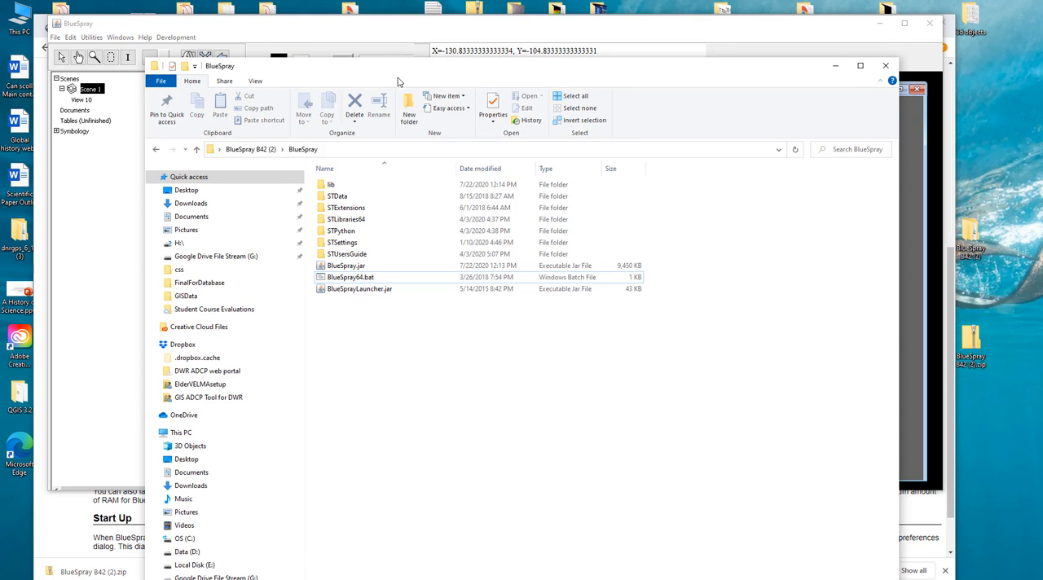
pyautogui.moveTo(397, 74); pyautogui.dragTo(399, 136)
pyautogui.click(836, 128)
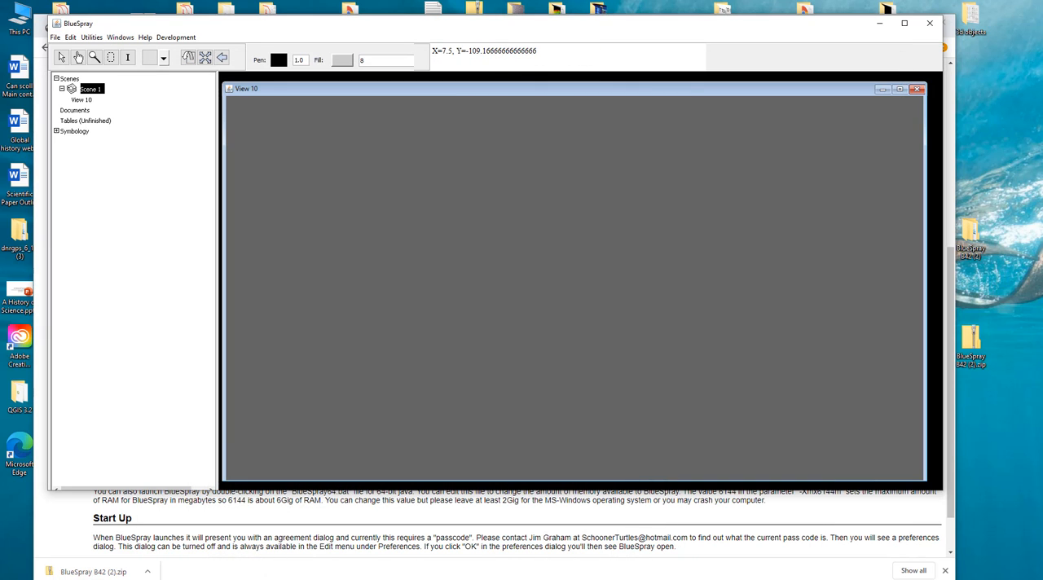
pyautogui.click(521, 563)
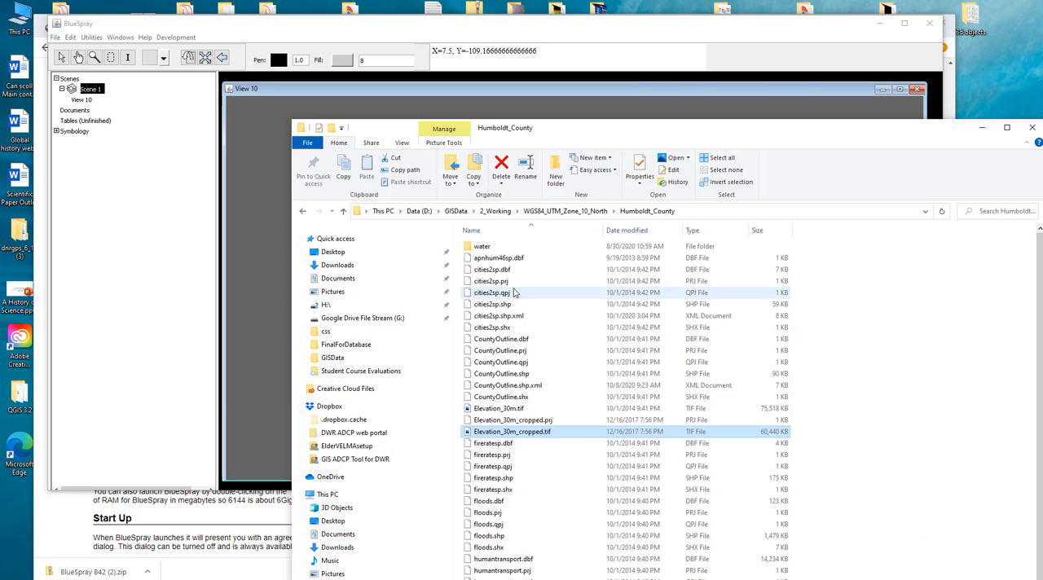
pyautogui.moveTo(575, 135); pyautogui.dragTo(826, 112)
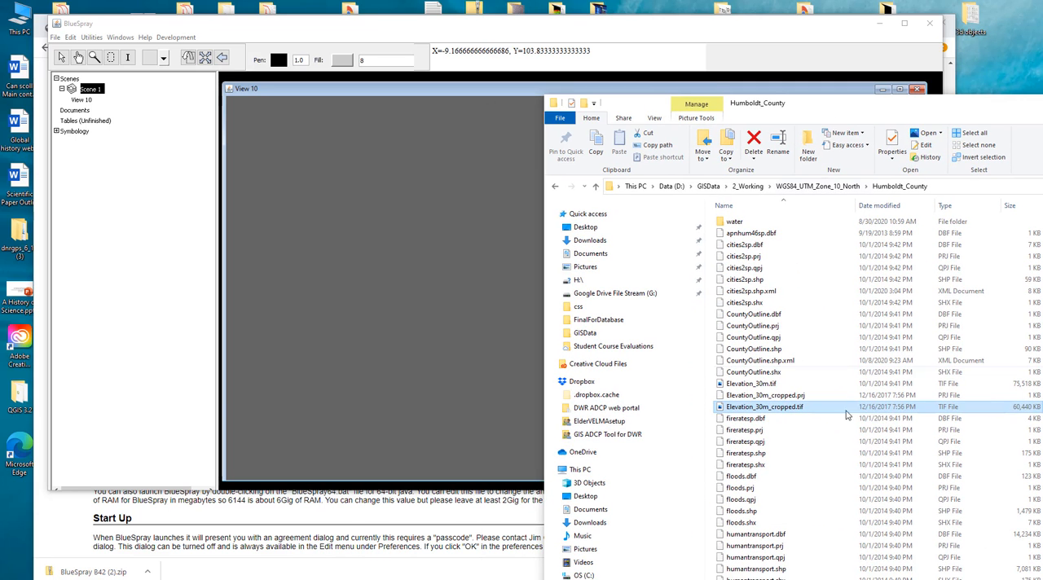
# - Load Elevation_30m_cropped.tif from the Humboldt_County folder into View 10 with the default GDAL raster settings
pyautogui.moveTo(786, 407); pyautogui.dragTo(425, 355)
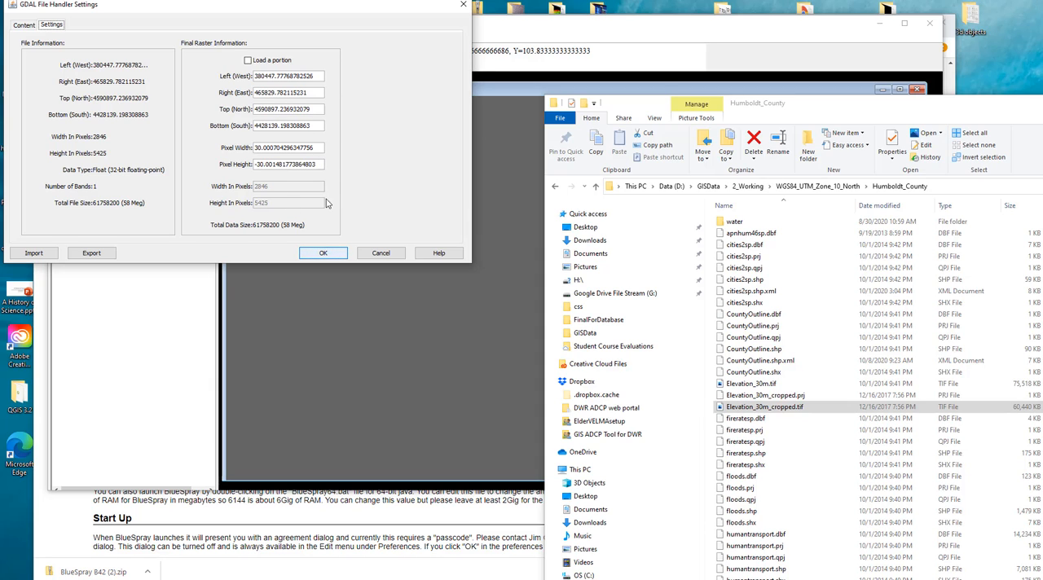
pyautogui.click(323, 252)
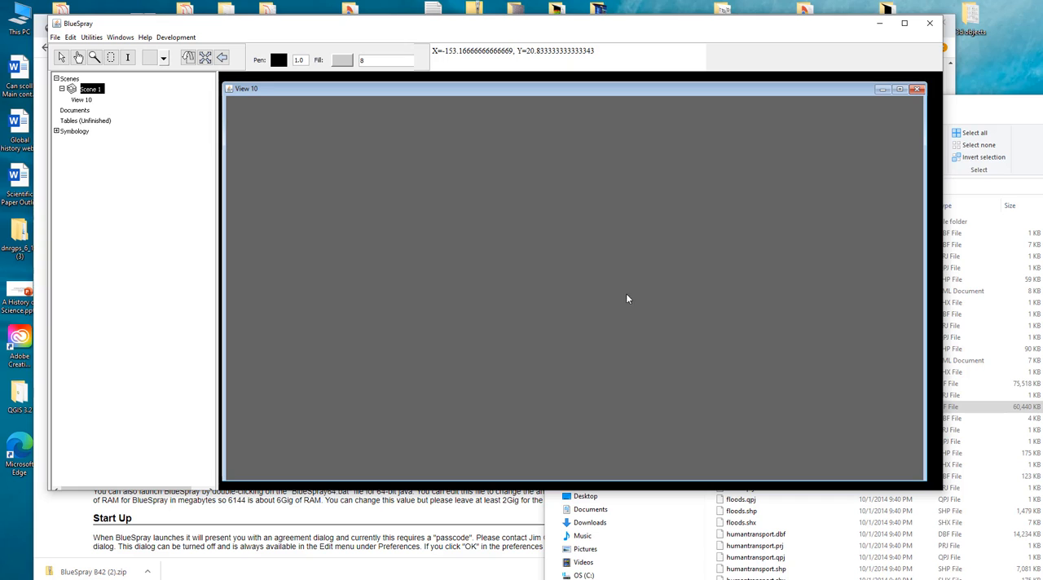
pyautogui.click(994, 109)
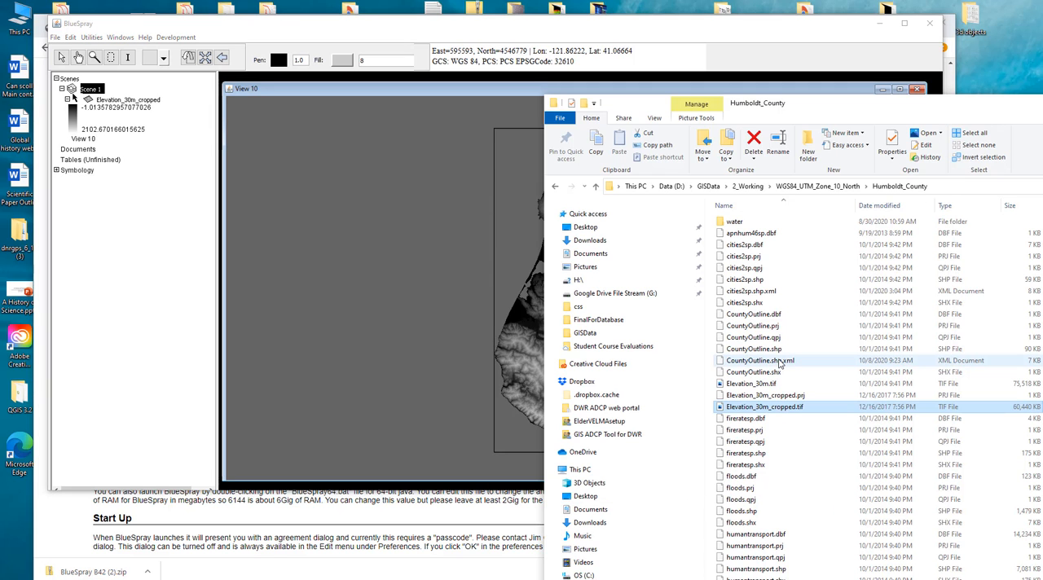
# - Load CountyOutline.shp and cities2sp.shp from the Humboldt_County folder into View 10 with the default OGR file handler settings
pyautogui.moveTo(754, 349); pyautogui.dragTo(359, 304)
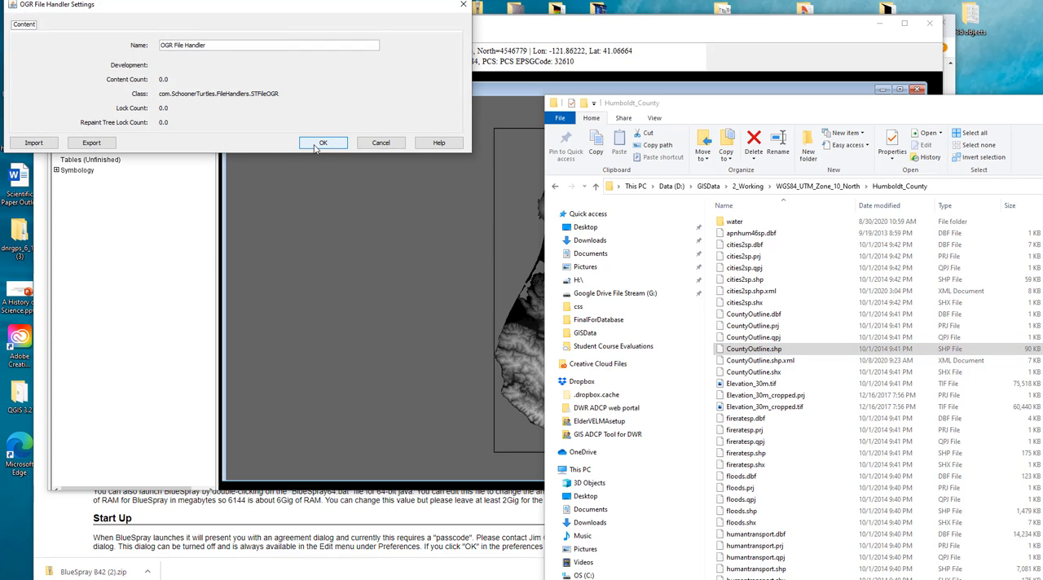
pyautogui.click(315, 145)
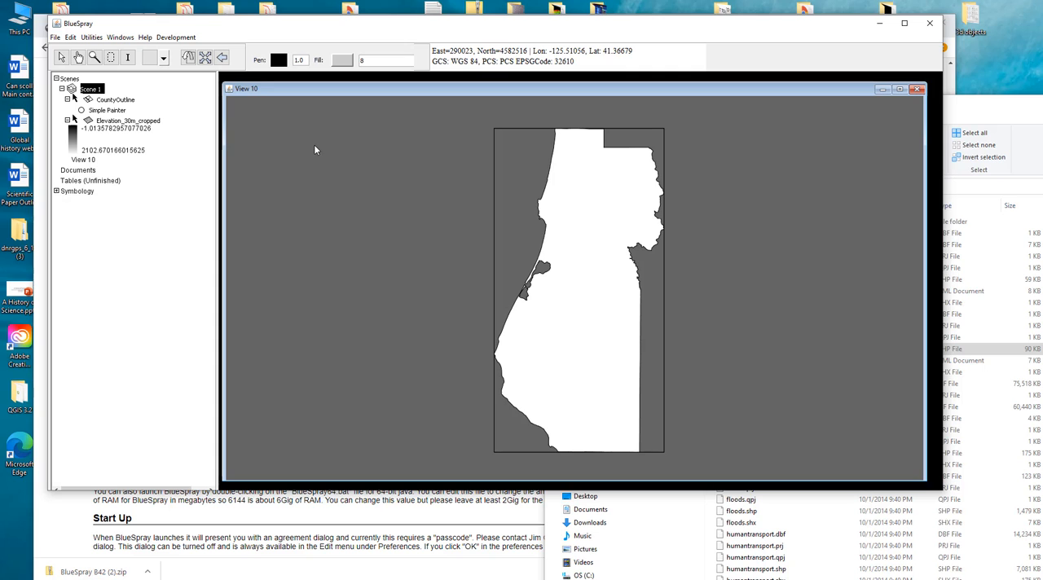
pyautogui.click(998, 111)
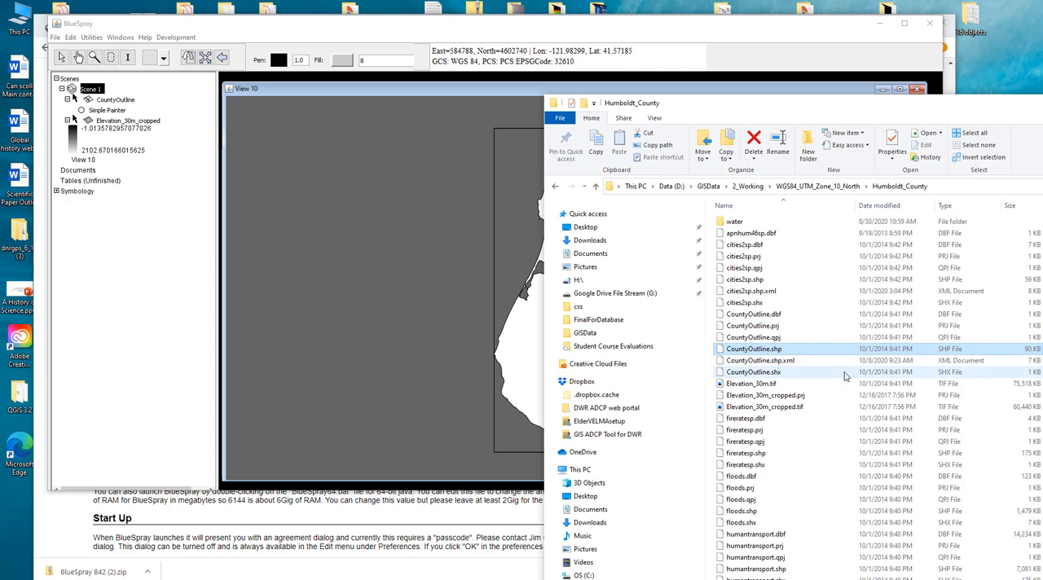
pyautogui.moveTo(745, 280); pyautogui.dragTo(481, 271)
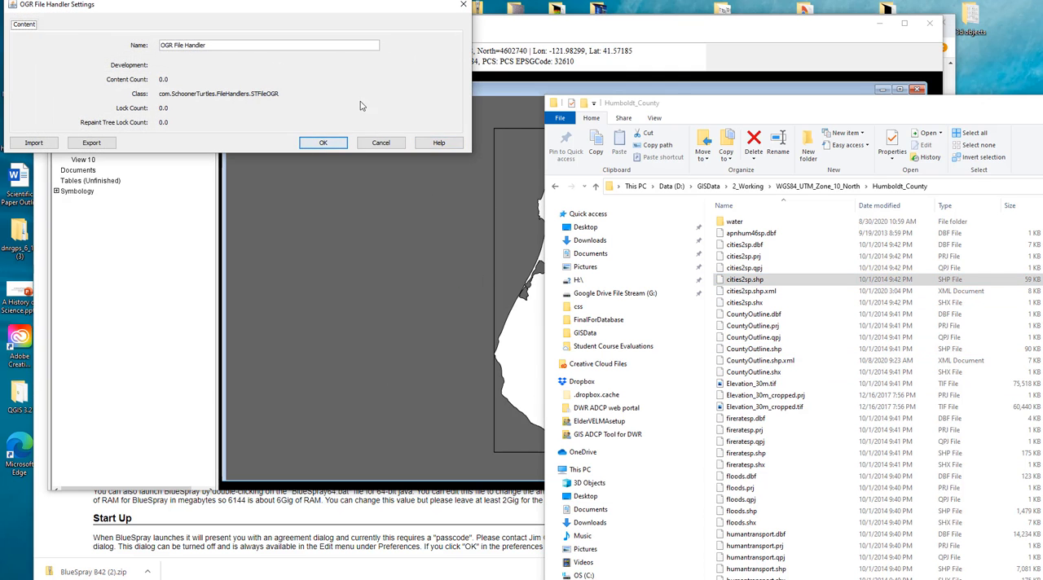
pyautogui.click(326, 143)
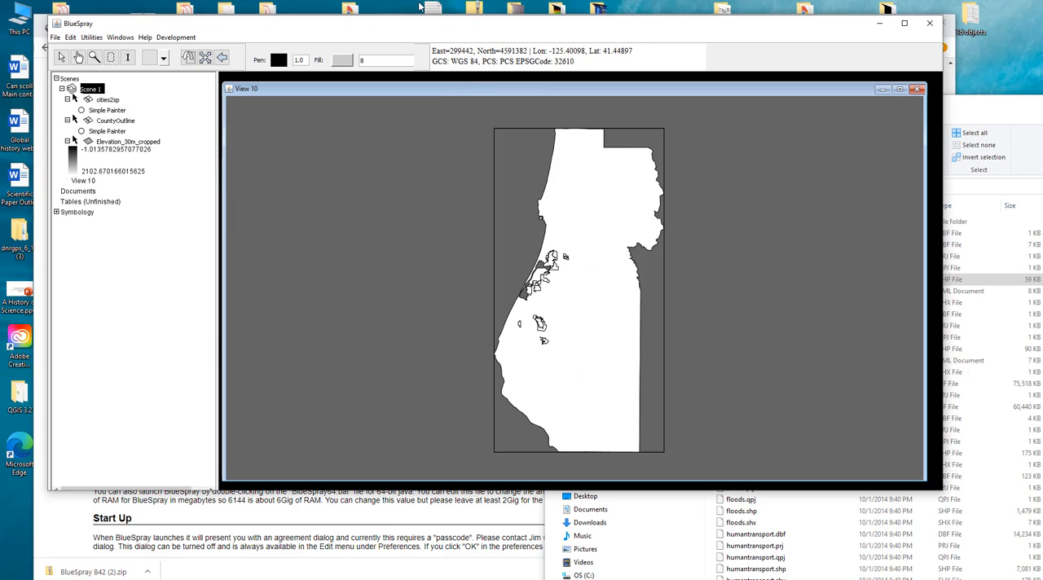
# - Load humantransport.shp from the Humboldt_County folder into View 10 with the default OGR file handler settings
pyautogui.click(1019, 107)
pyautogui.scroll(-2, 827, 460)
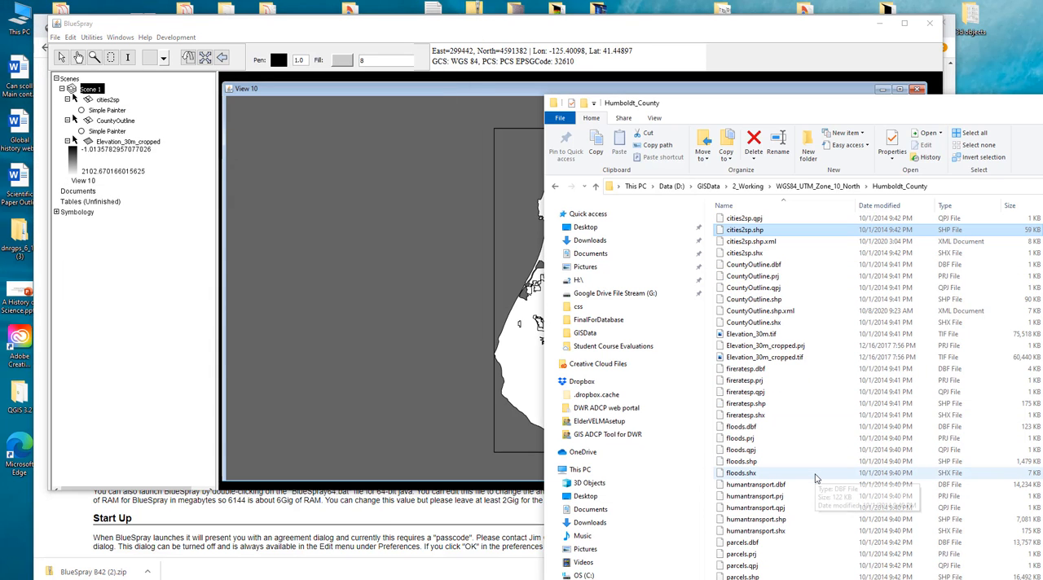
pyautogui.moveTo(783, 522); pyautogui.dragTo(426, 344)
pyautogui.click(322, 139)
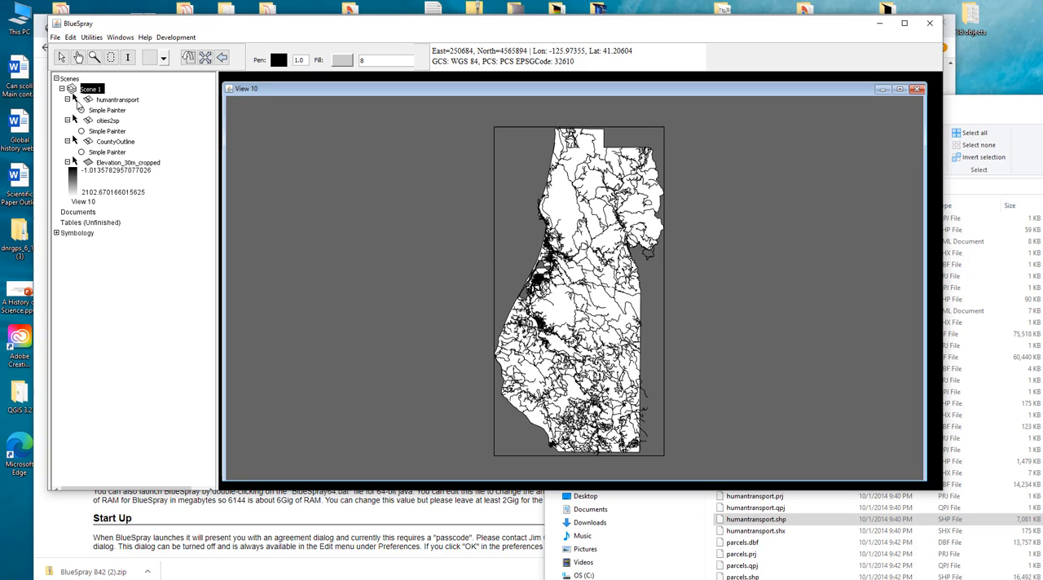
# - Hide the humantransport, cities2sp and CountyOutline layers in Scene 1, and select the Elevation_30m_cropped layer
pyautogui.click(75, 100)
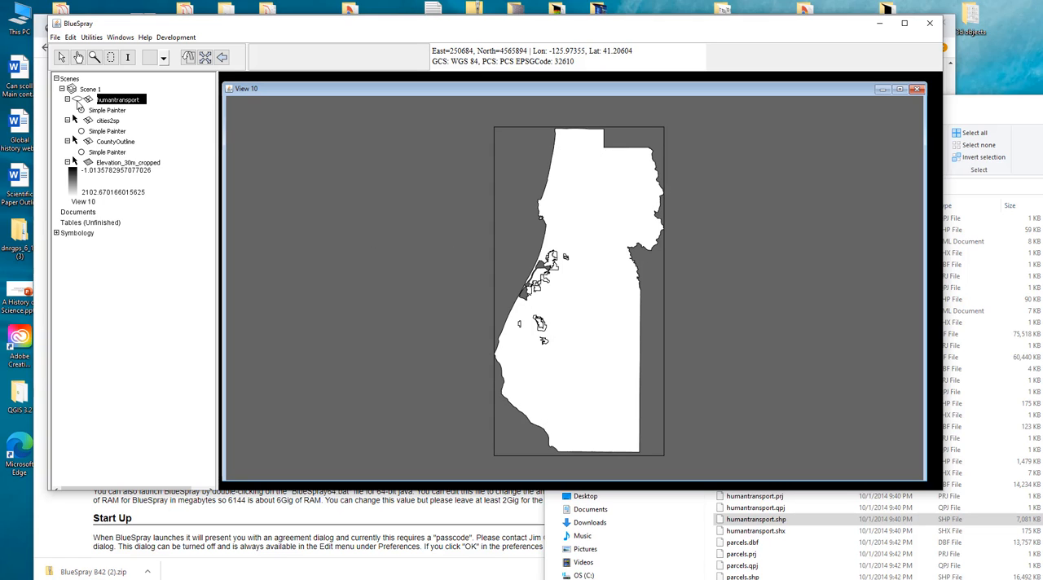
pyautogui.click(75, 121)
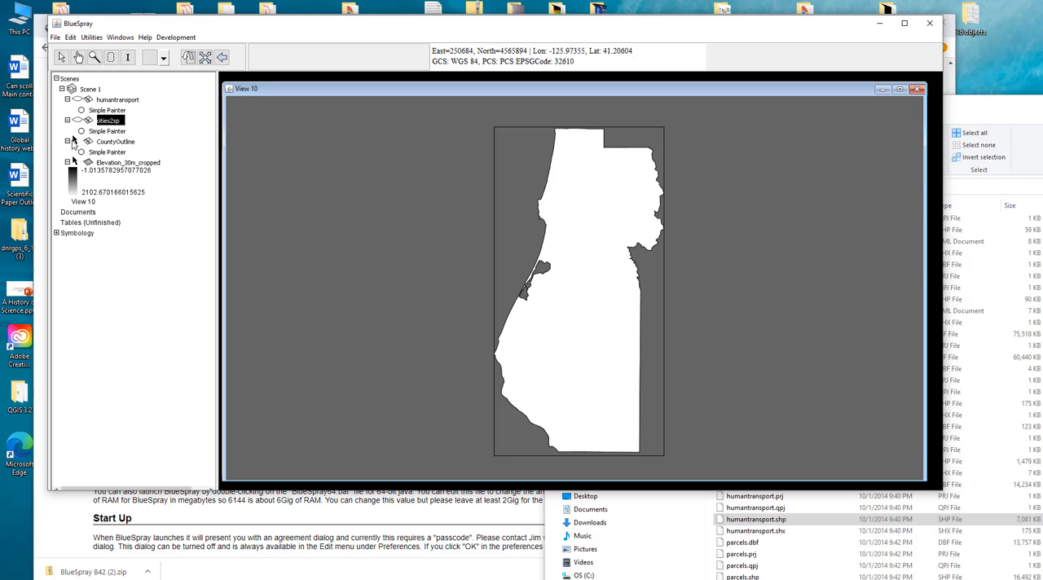
pyautogui.click(75, 141)
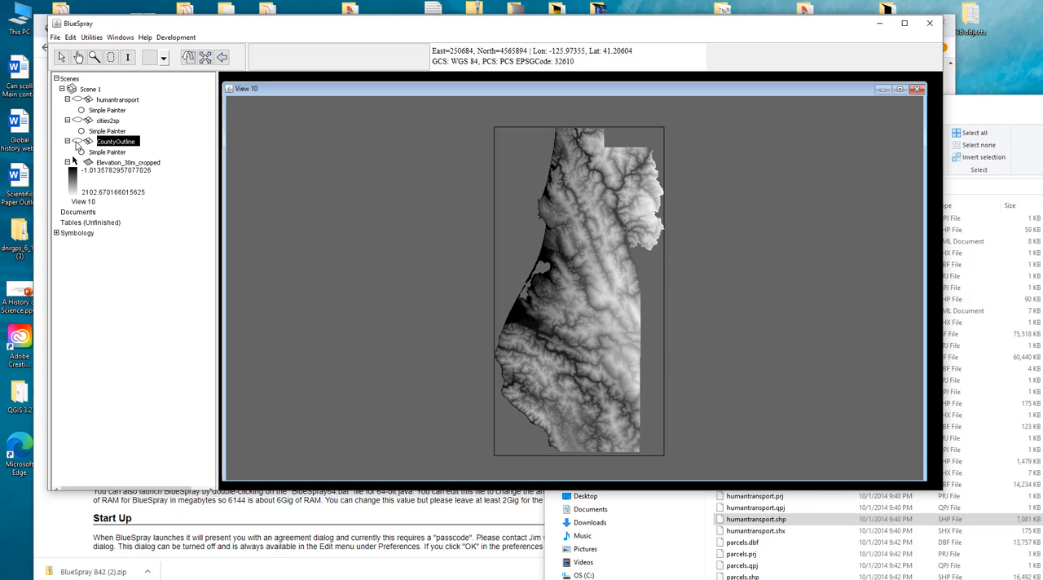
pyautogui.click(113, 165)
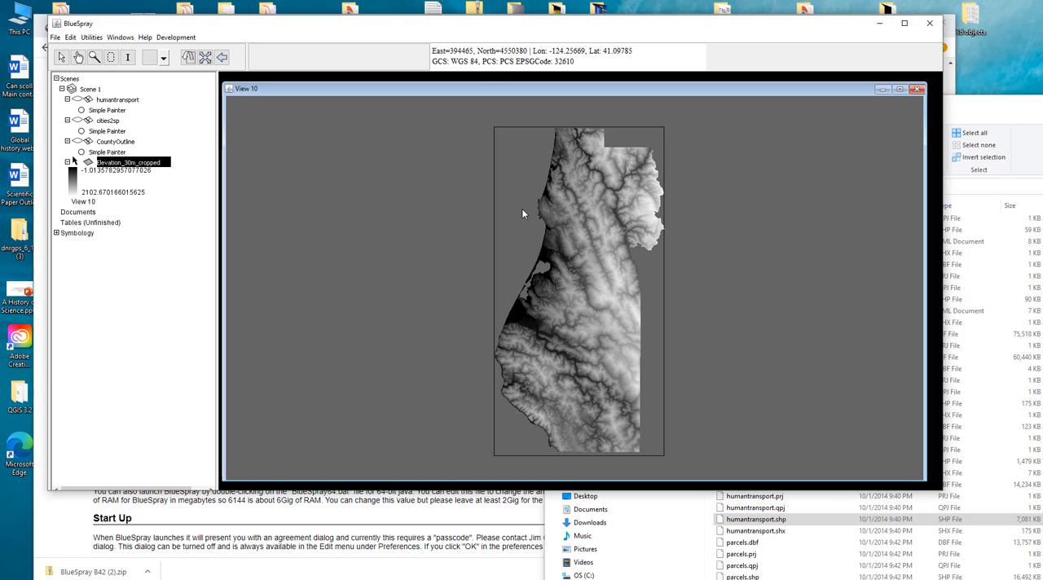
# - Draw a rectangular area of interest about 14.9 km wide and 13.5 km high over the elevation raster, inland of the bay
pyautogui.scroll(-1, 585, 278)
pyautogui.scroll(4, 581, 277)
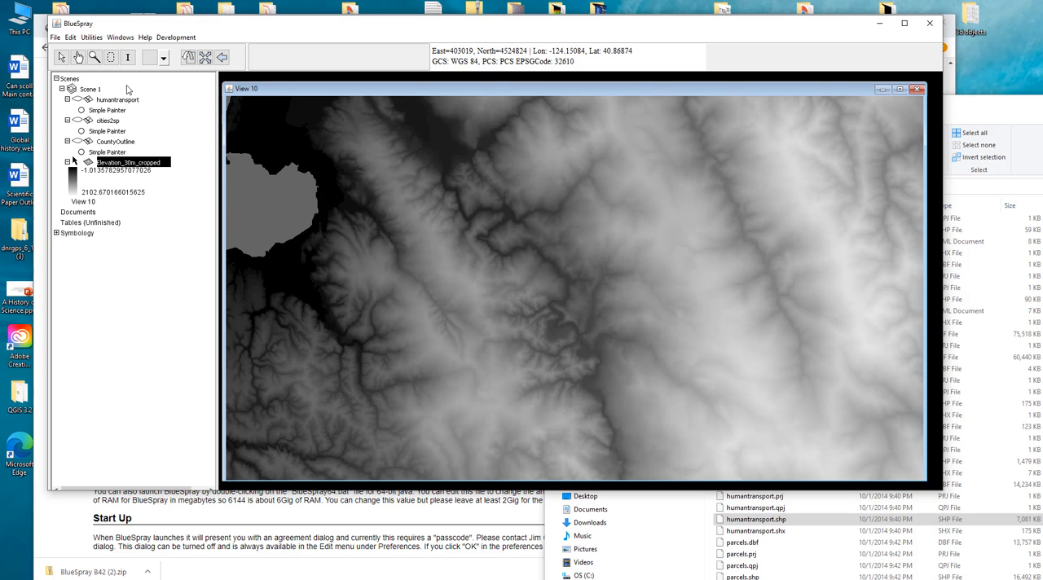
pyautogui.click(112, 58)
pyautogui.moveTo(479, 191)
pyautogui.mouseDown()
pyautogui.moveTo(584, 318)
pyautogui.moveTo(716, 405)
pyautogui.mouseUp()
# - Crop the Elevation_30m_cropped raster to bounds set to the AOI, keeping the output name Cropped
pyautogui.rightClick(113, 174)
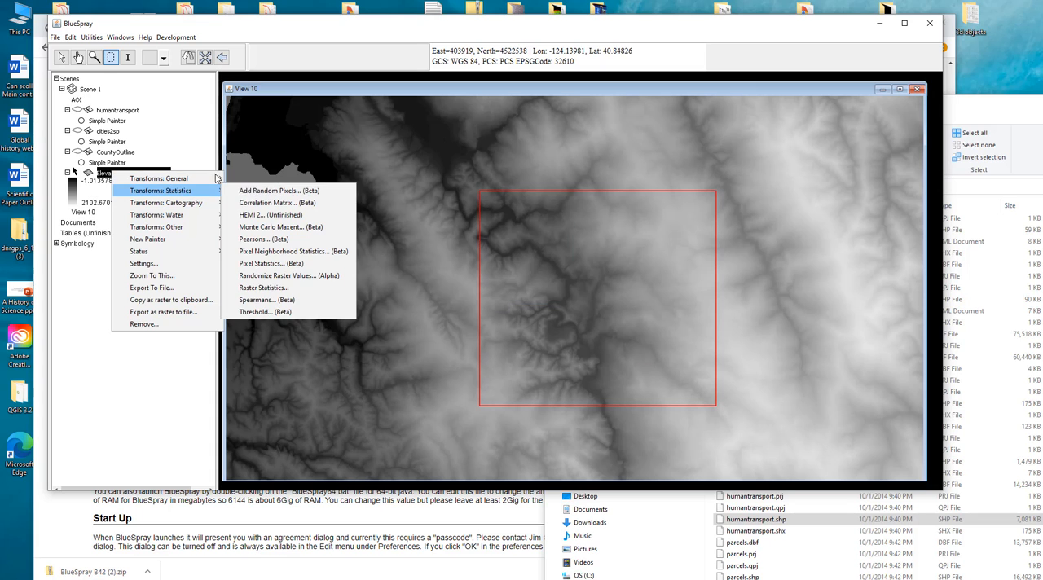
pyautogui.moveTo(196, 179)
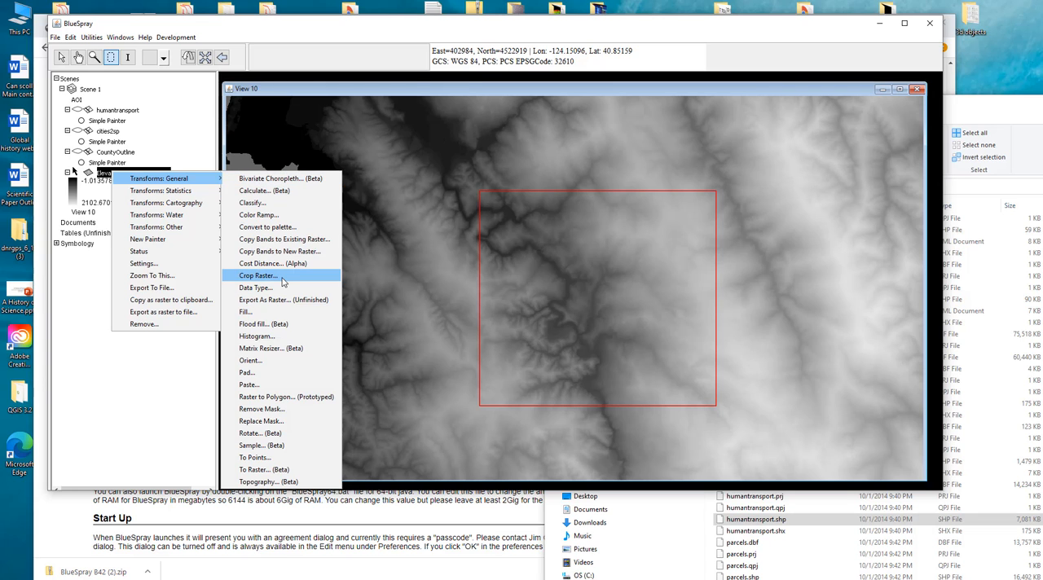
pyautogui.click(283, 282)
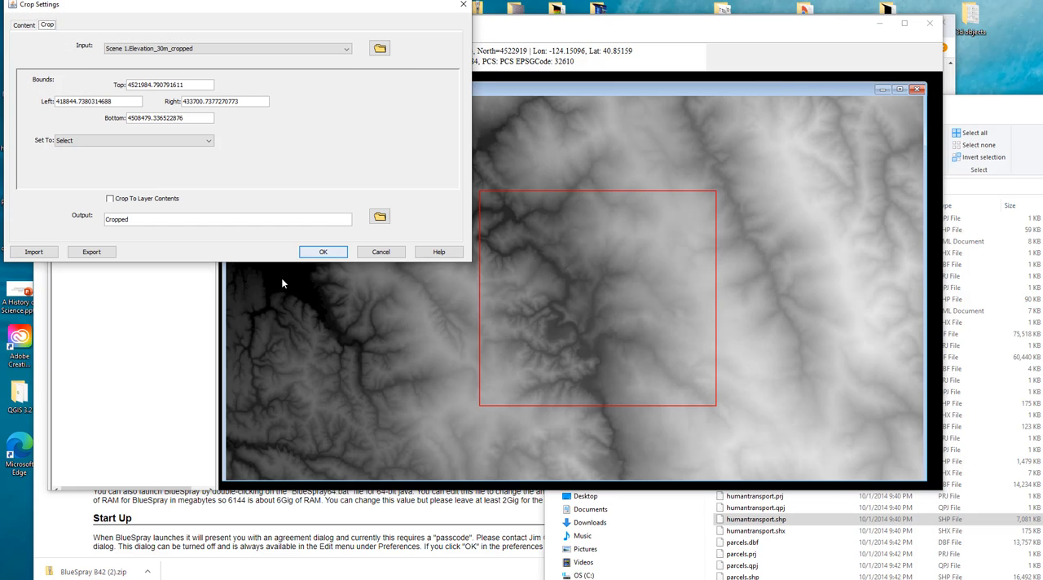
pyautogui.click(102, 140)
pyautogui.click(82, 160)
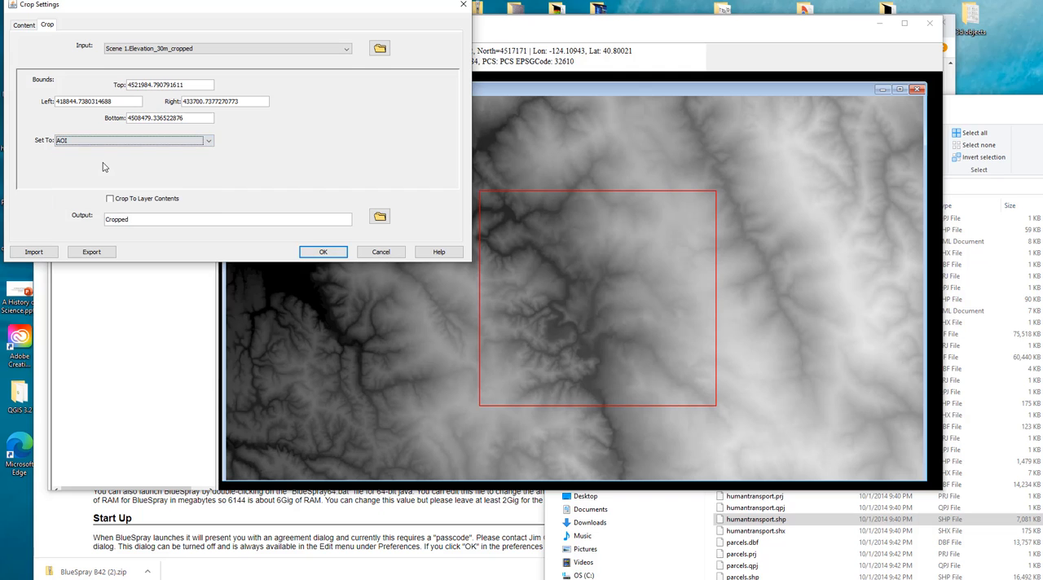
pyautogui.click(322, 252)
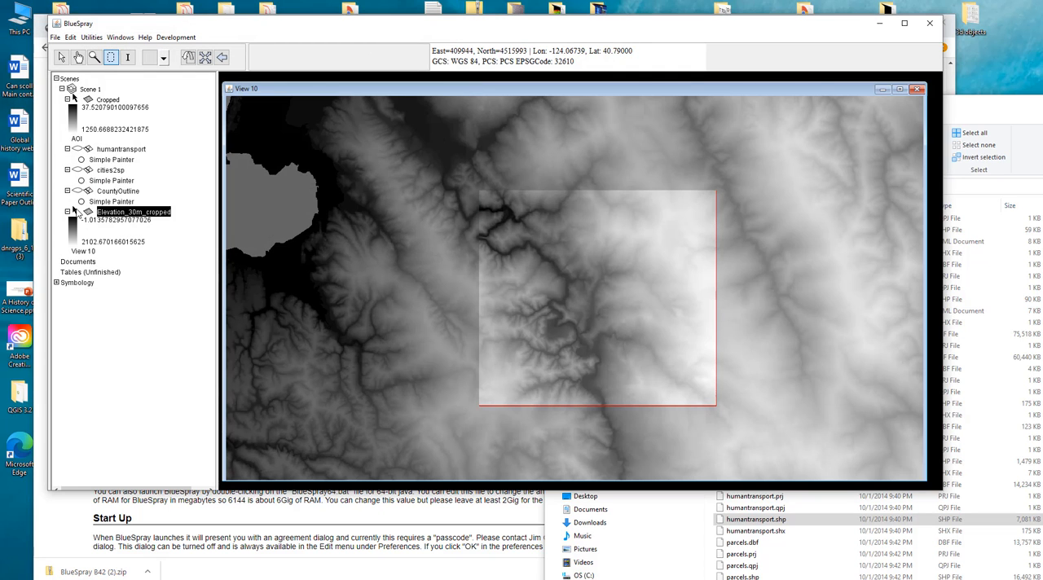
# - Switch the Elevation_30m_cropped layer off and on several times to compare it with the Cropped raster
pyautogui.click(76, 212)
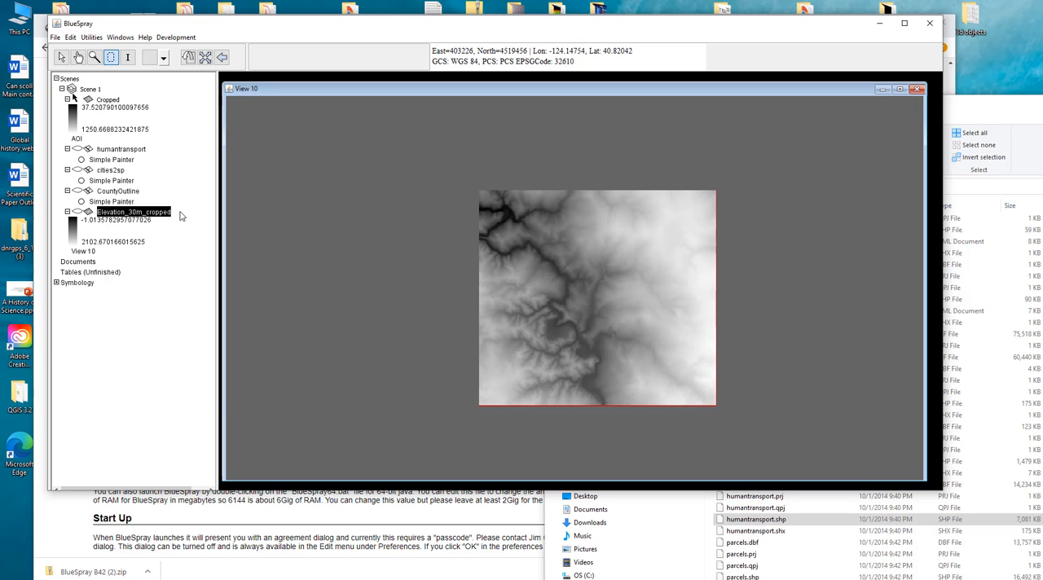
pyautogui.click(76, 212)
pyautogui.click(76, 212)
pyautogui.click(76, 212)
pyautogui.scroll(-2, 343, 252)
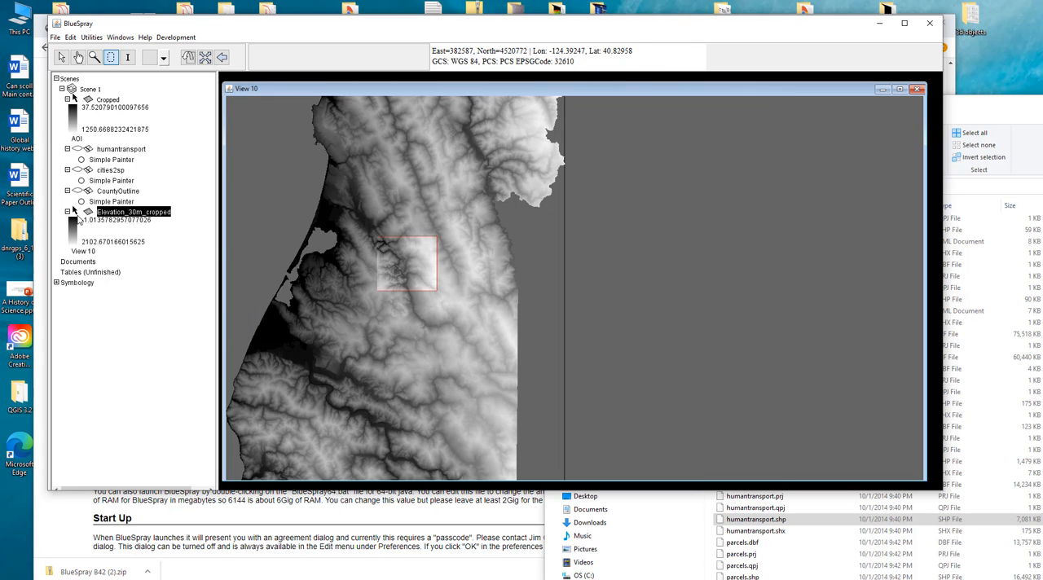
pyautogui.click(75, 211)
pyautogui.click(75, 212)
pyautogui.click(75, 212)
pyautogui.click(75, 212)
# - Switch the Cropped layer off and on several times to compare its area with the full elevation raster beneath
pyautogui.click(75, 99)
pyautogui.click(75, 99)
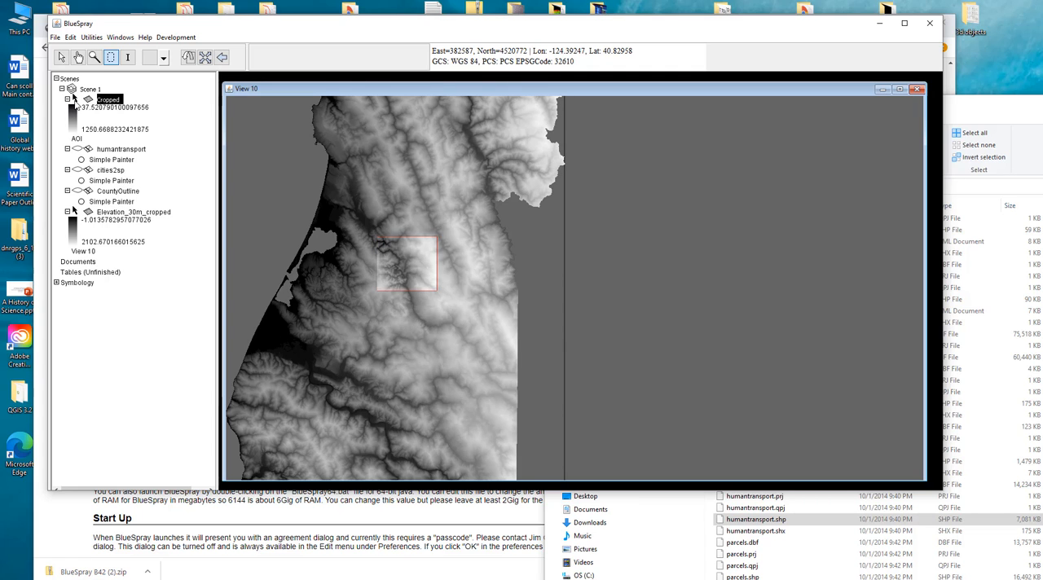
pyautogui.click(75, 99)
pyautogui.click(75, 99)
pyautogui.click(75, 98)
pyautogui.click(75, 99)
pyautogui.click(74, 98)
pyautogui.click(75, 99)
# - Hide and show the Elevation_30m_cropped layer again, leaving it shown beneath the Cropped raster
pyautogui.click(75, 212)
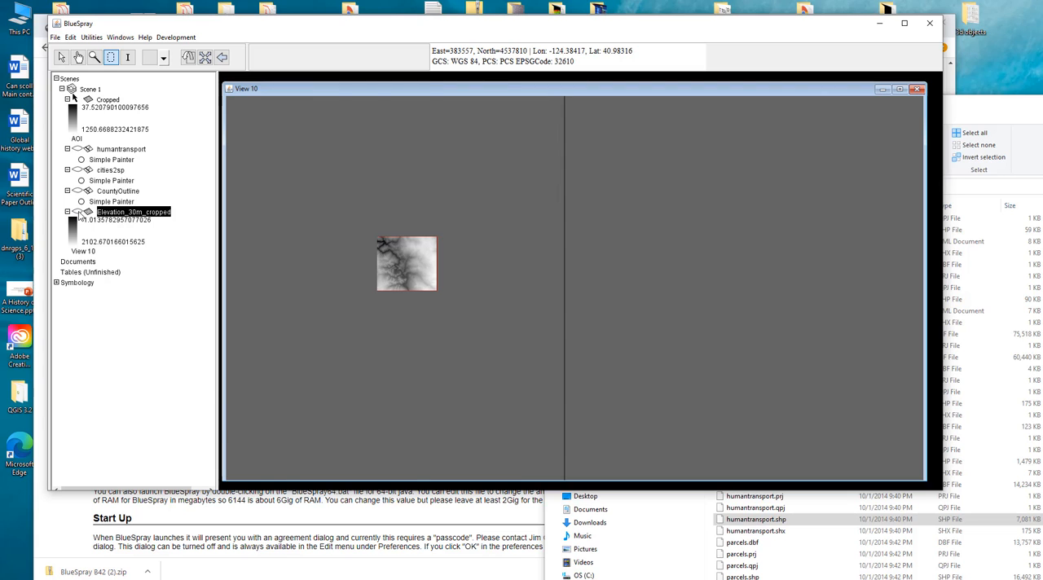
pyautogui.click(75, 212)
pyautogui.click(75, 212)
pyautogui.click(74, 212)
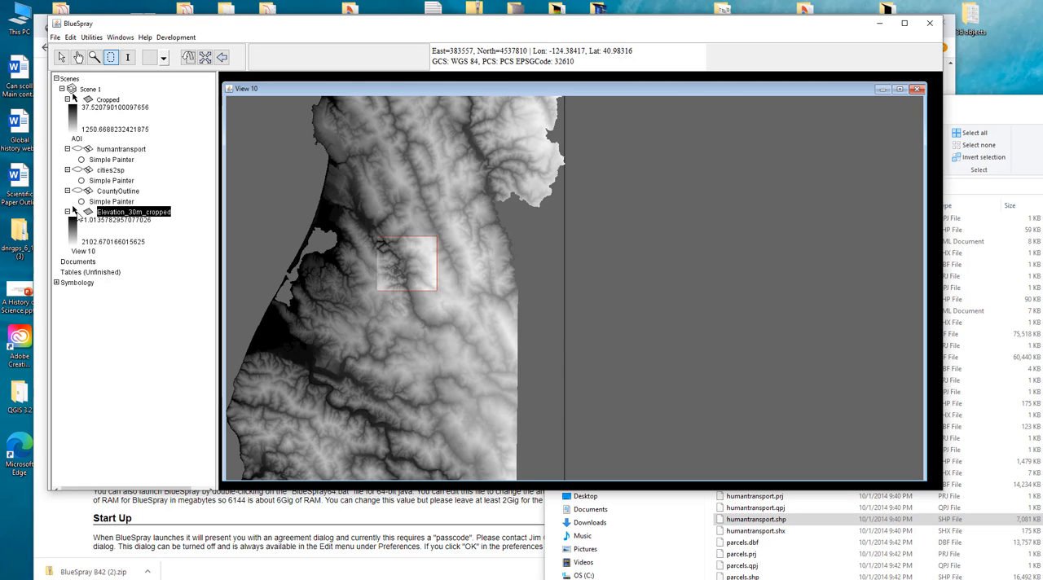
# - Set the Elevation_30m_cropped layer's status to Hidden, to Visible, and back to Selectable
pyautogui.click(75, 212)
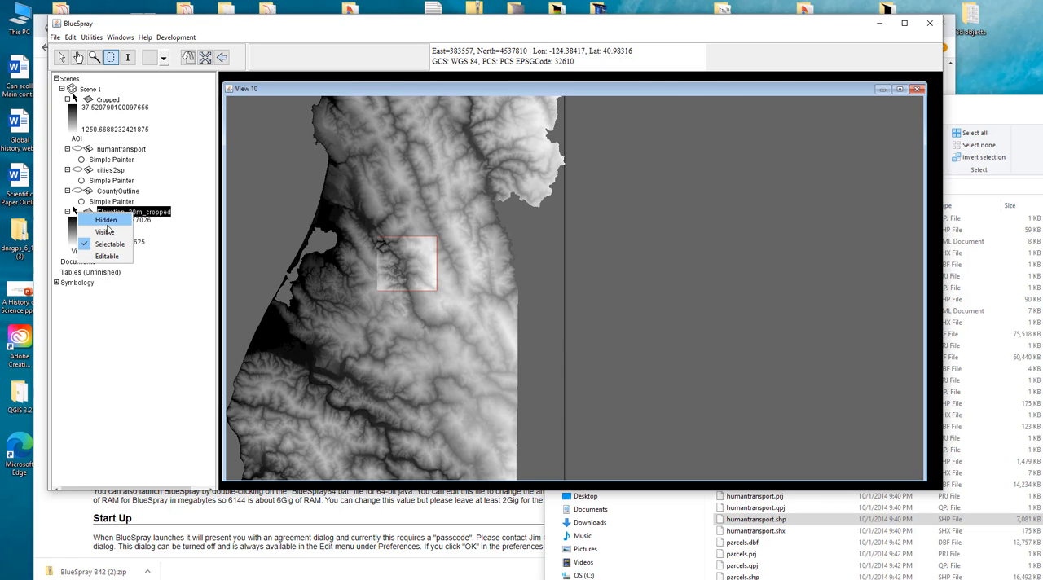
pyautogui.click(107, 221)
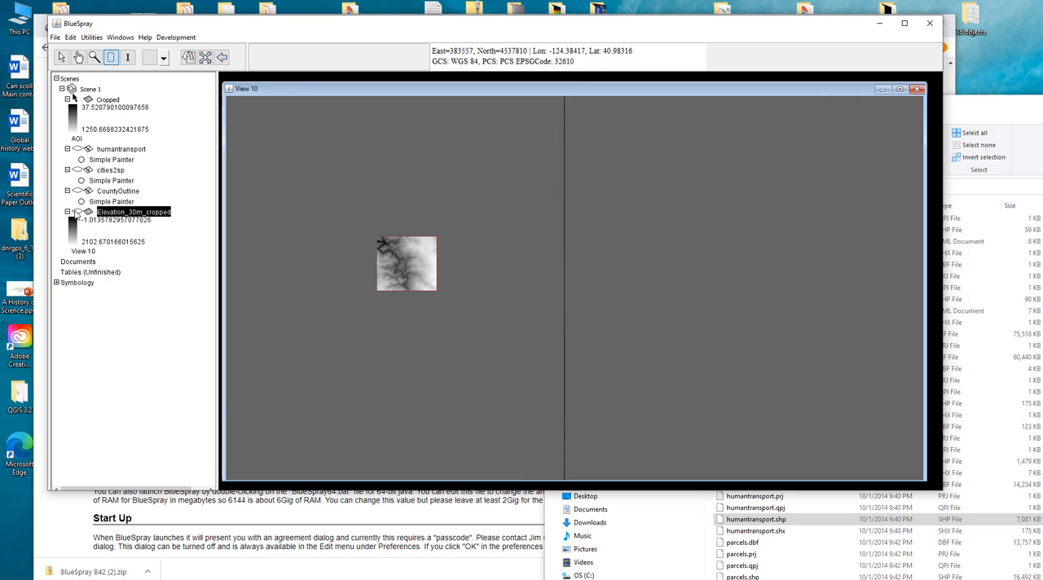
pyautogui.click(75, 212)
pyautogui.click(96, 233)
pyautogui.click(79, 213)
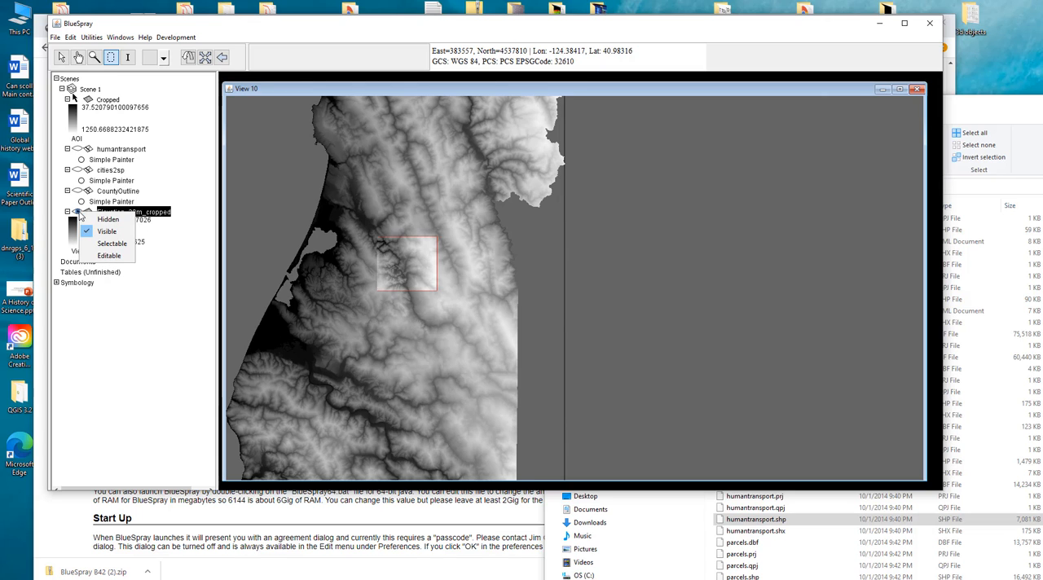
pyautogui.click(108, 245)
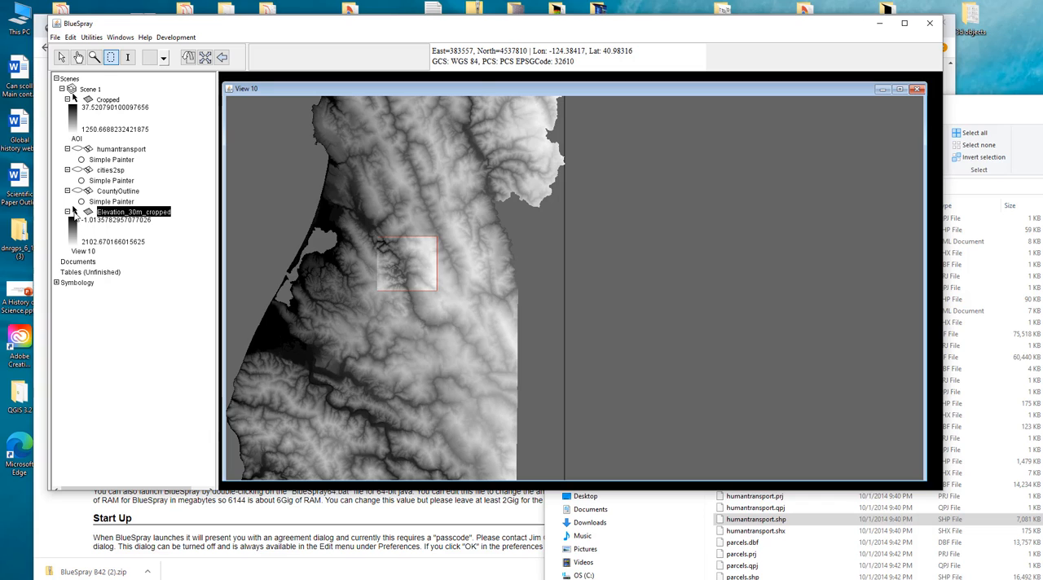
# - Set the Elevation_30m_cropped layer's status to Editable and return it to Selectable
pyautogui.click(76, 213)
pyautogui.click(102, 256)
pyautogui.click(76, 213)
pyautogui.click(106, 246)
# - Show the CountyOutline, cities2sp and humantransport layers over the elevation raster, and hide all three again
pyautogui.click(105, 192)
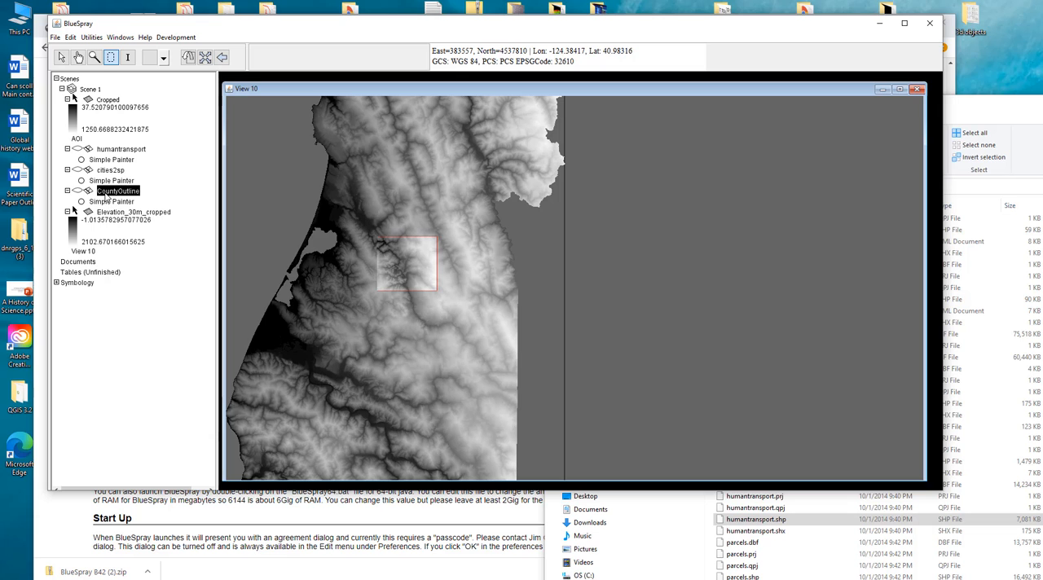
pyautogui.click(78, 191)
pyautogui.click(78, 170)
pyautogui.click(78, 149)
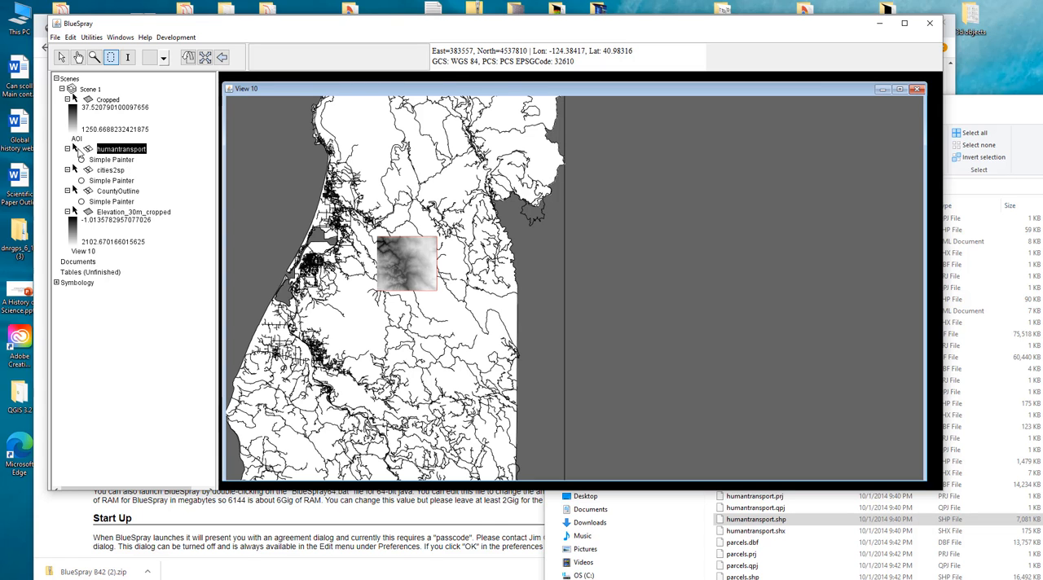
pyautogui.click(78, 150)
pyautogui.click(79, 170)
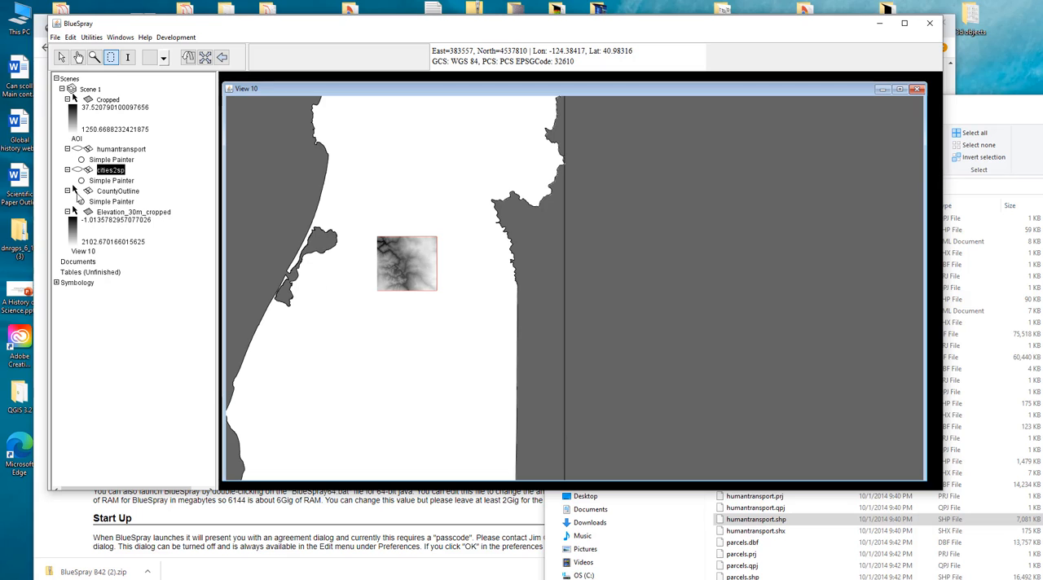
pyautogui.click(78, 190)
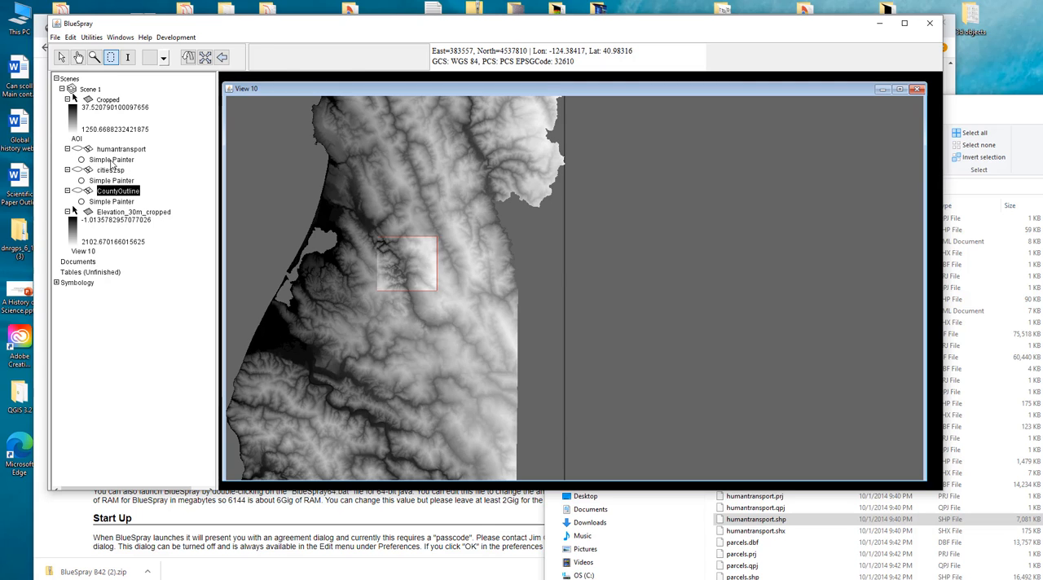
# - View the pen and fill settings of the humantransport and CountyOutline layers' Simple Painters
pyautogui.click(111, 161)
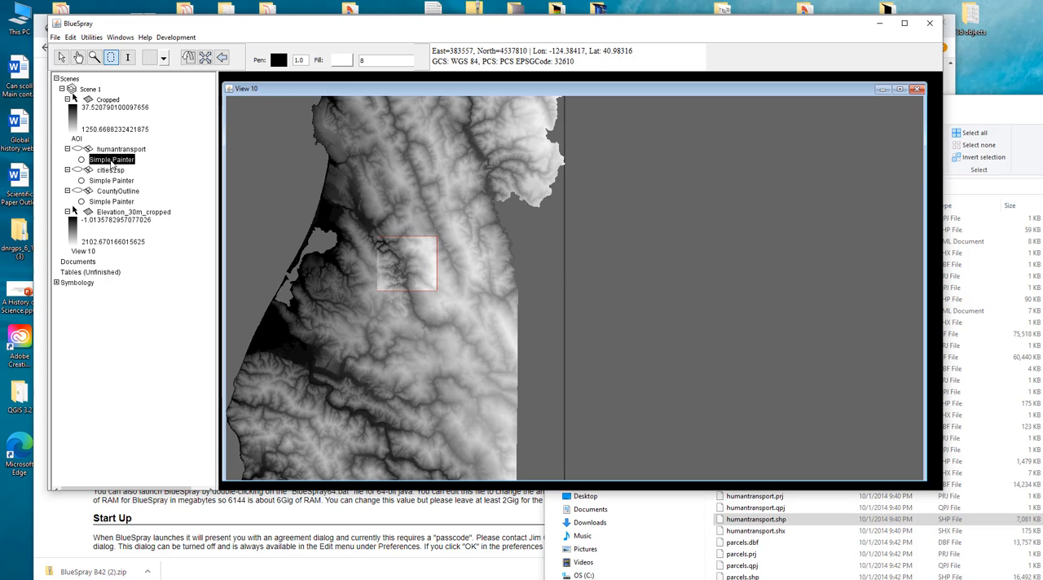
pyautogui.click(112, 202)
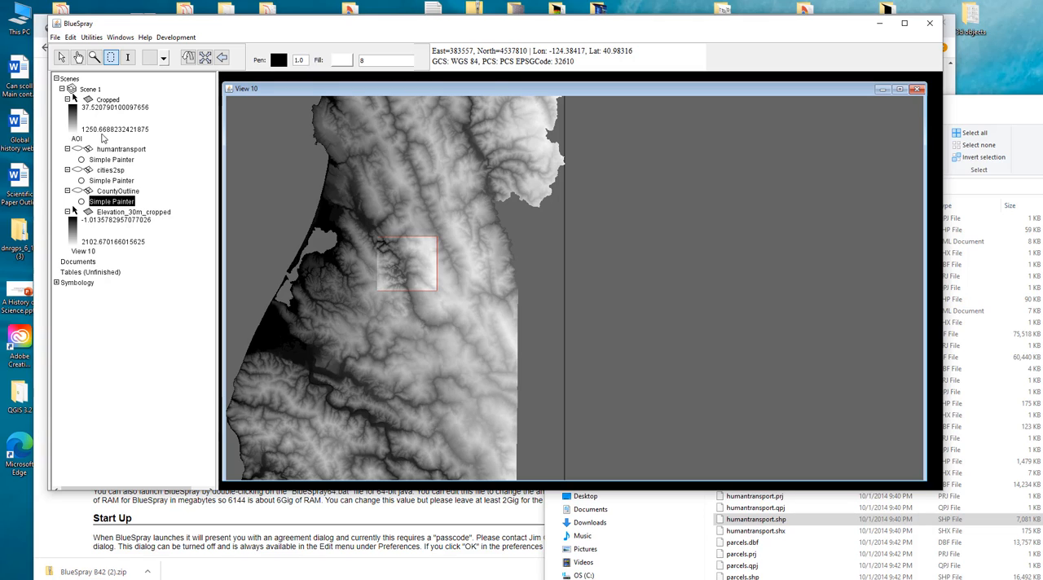
# - Browse the General, Statistics, Cartography, Water and Other transform categories available for the Cropped raster
pyautogui.click(112, 101)
pyautogui.rightClick(112, 101)
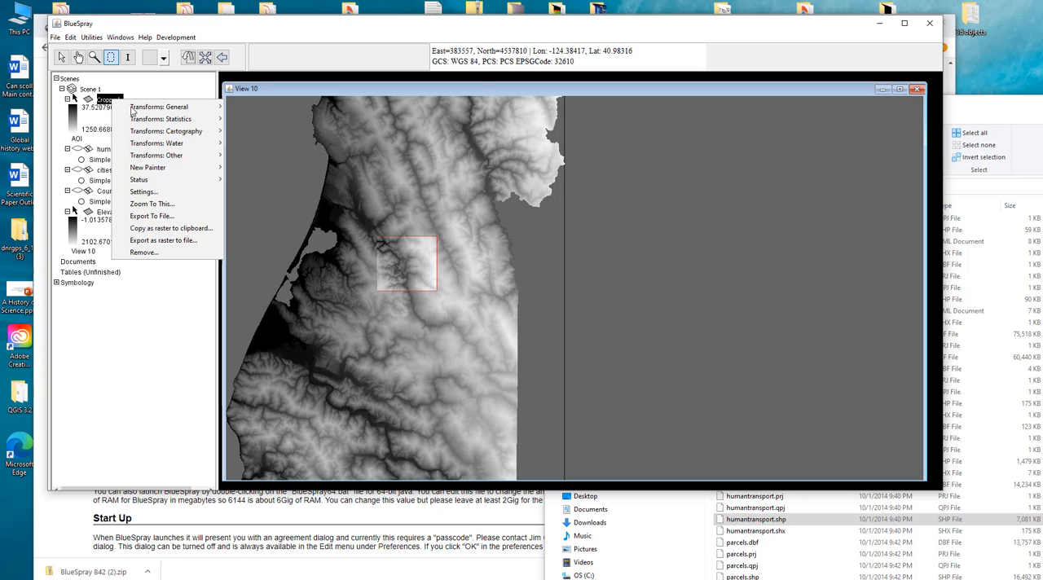
pyautogui.moveTo(132, 111)
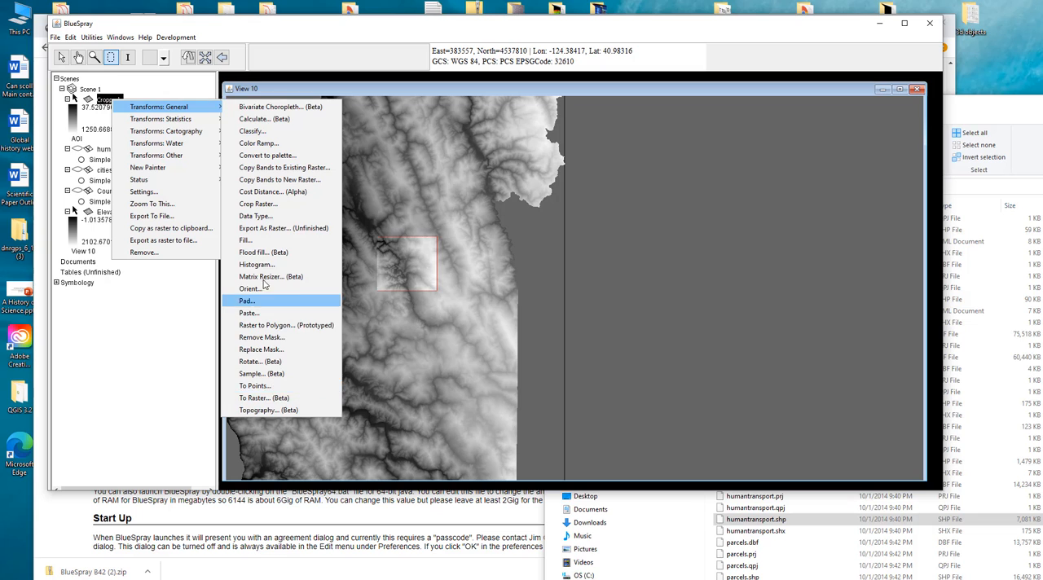
pyautogui.moveTo(173, 126)
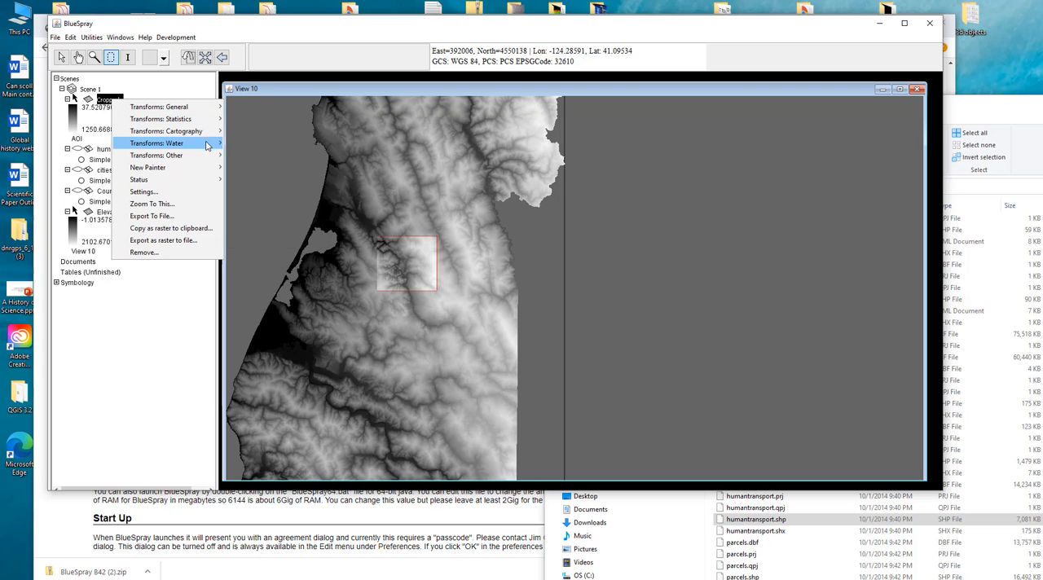
pyautogui.moveTo(210, 131)
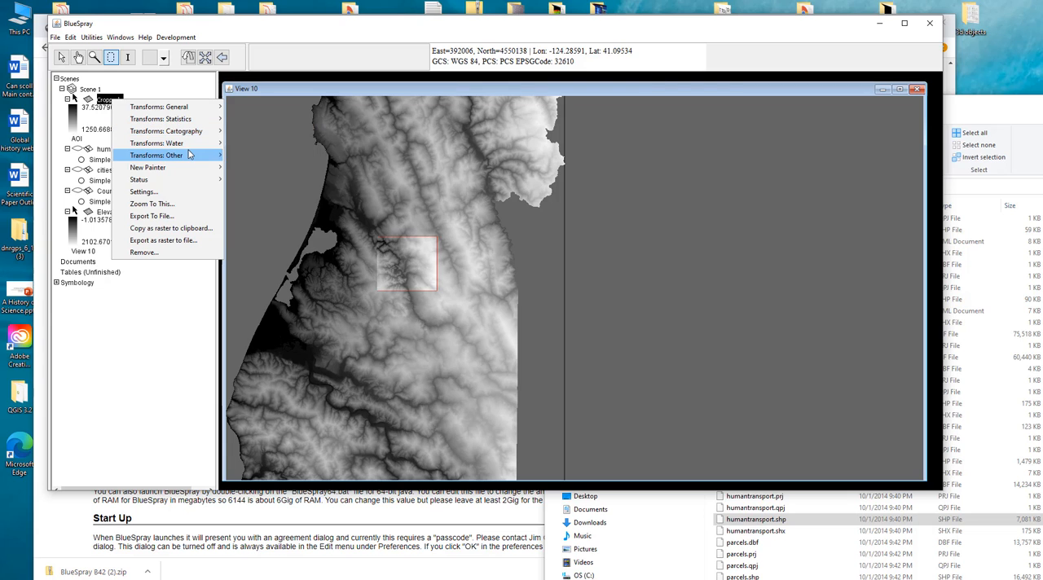
pyautogui.moveTo(190, 145)
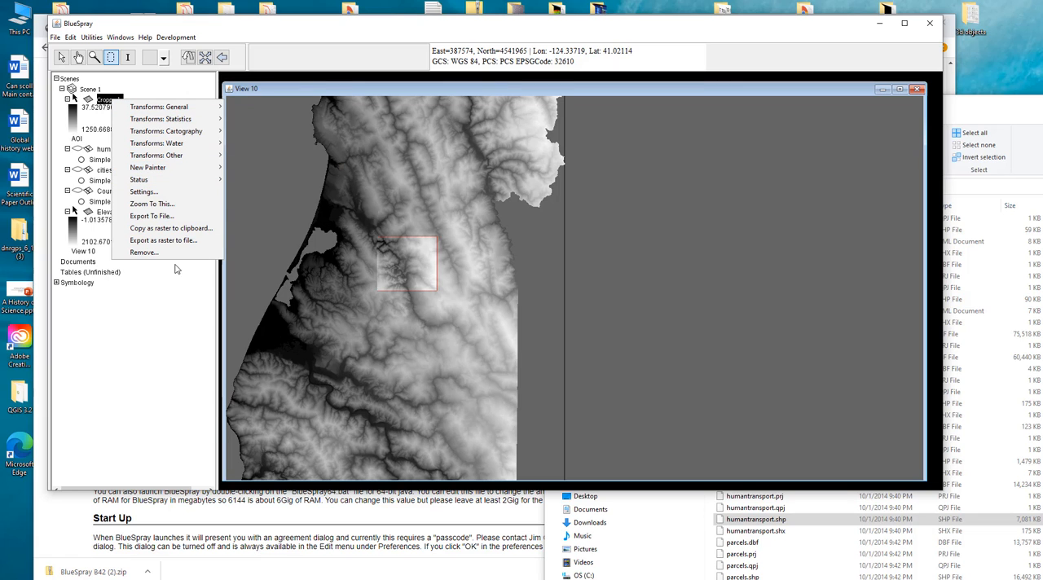
# - Review the Cropped layer's raster, reference system, source, 3D, visibility, theme and content settings, and close them without changes
pyautogui.click(157, 192)
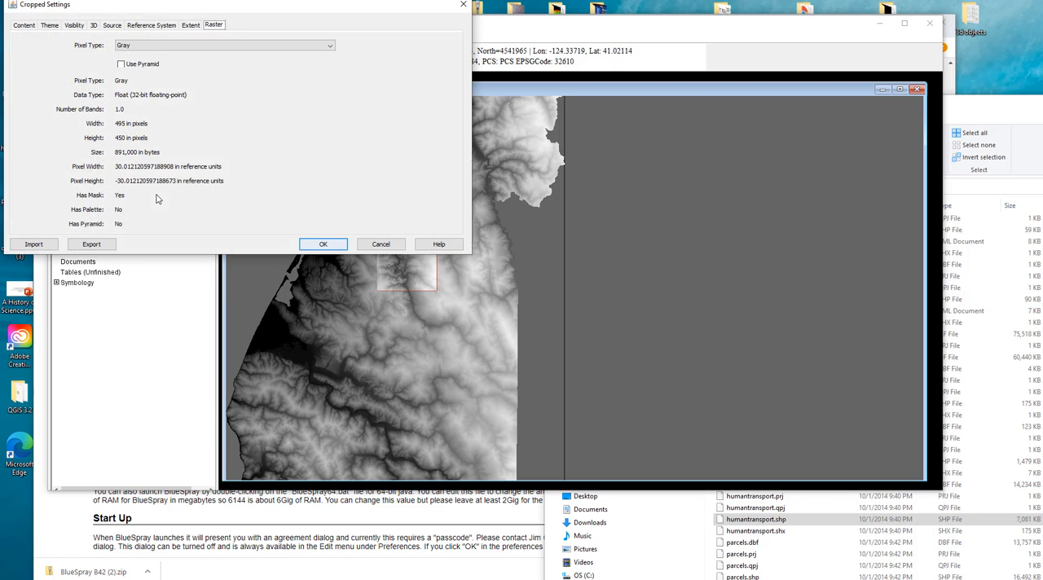
pyautogui.moveTo(183, 10); pyautogui.dragTo(436, 120)
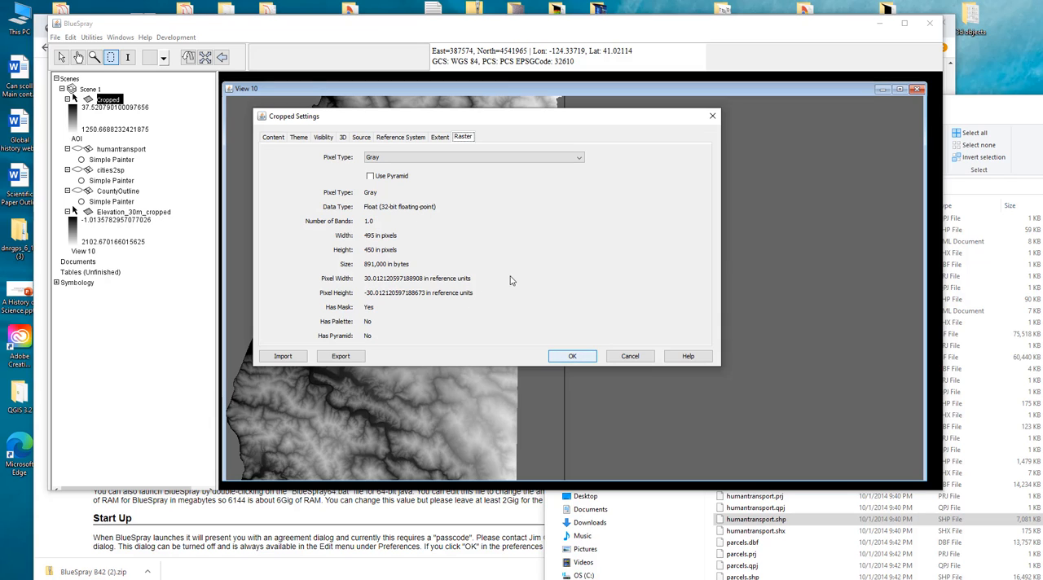
pyautogui.click(401, 138)
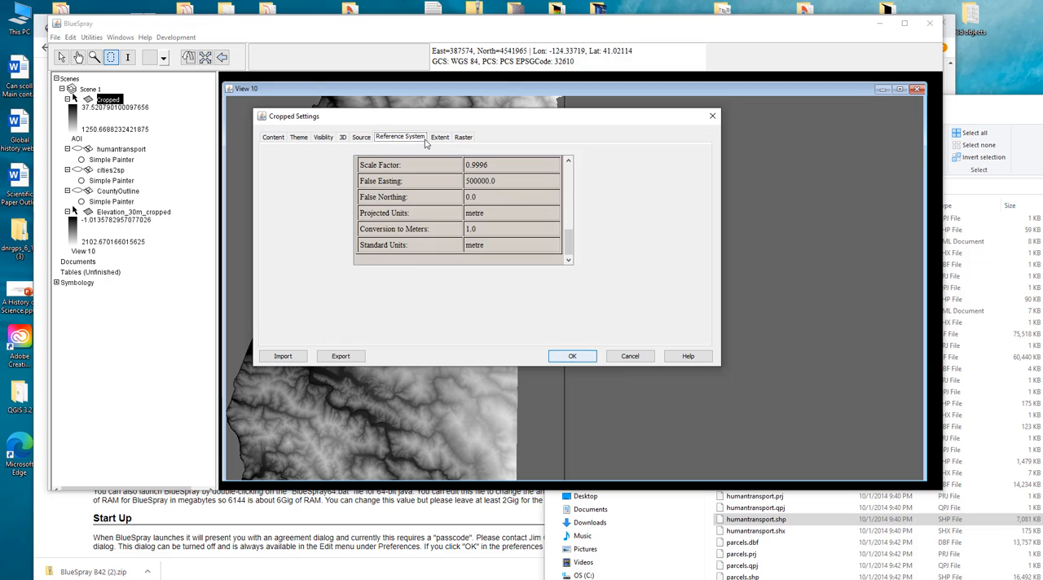
pyautogui.scroll(5, 469, 225)
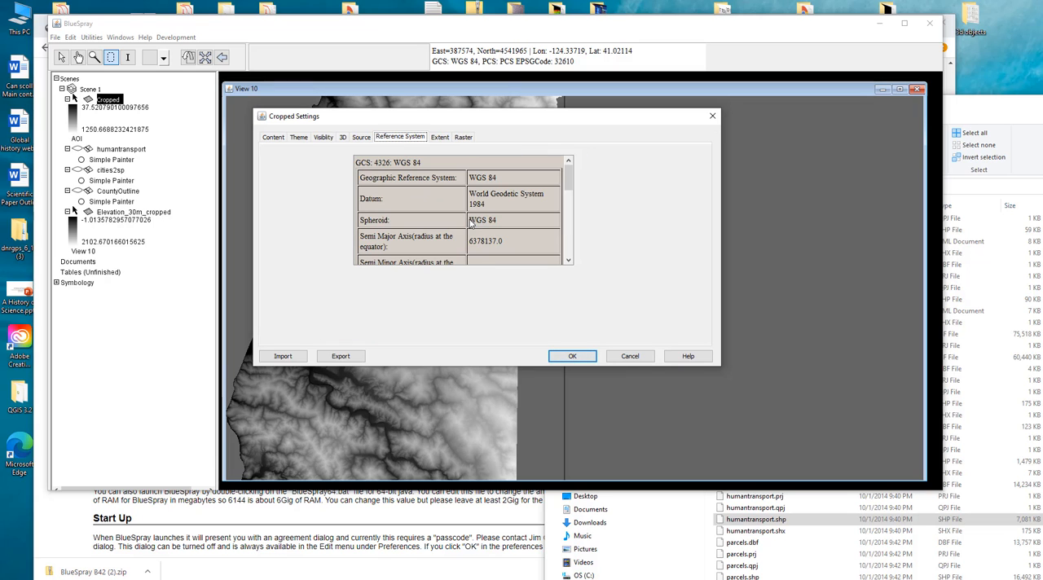
pyautogui.click(346, 138)
pyautogui.click(360, 138)
pyautogui.click(323, 138)
pyautogui.click(299, 138)
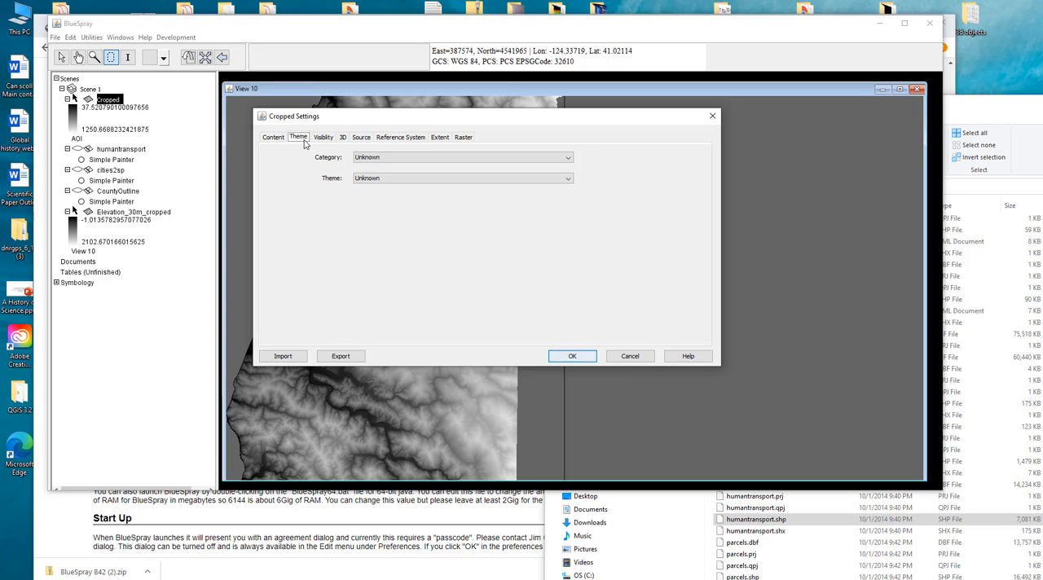
pyautogui.click(274, 137)
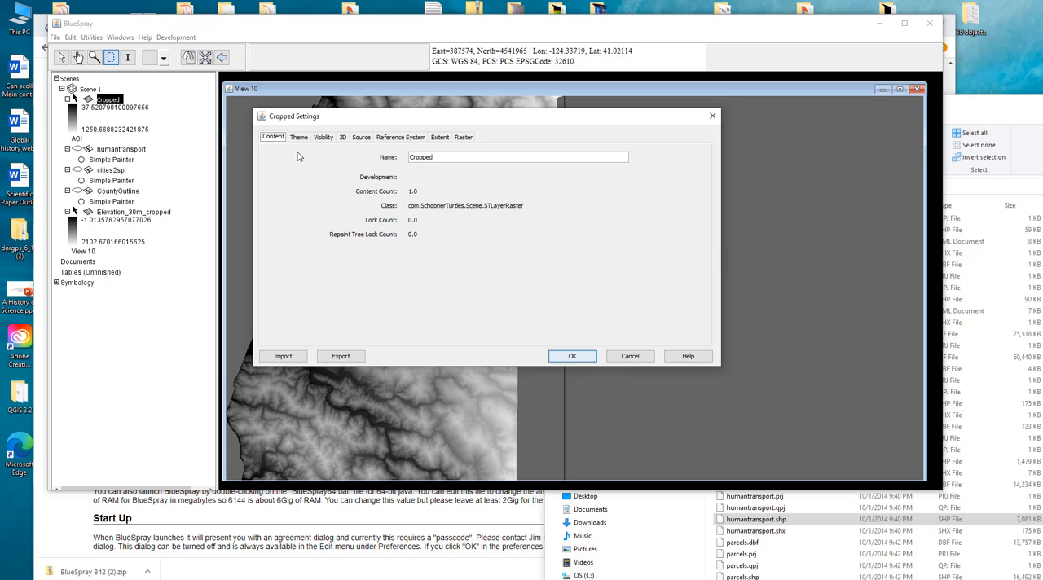
pyautogui.click(630, 356)
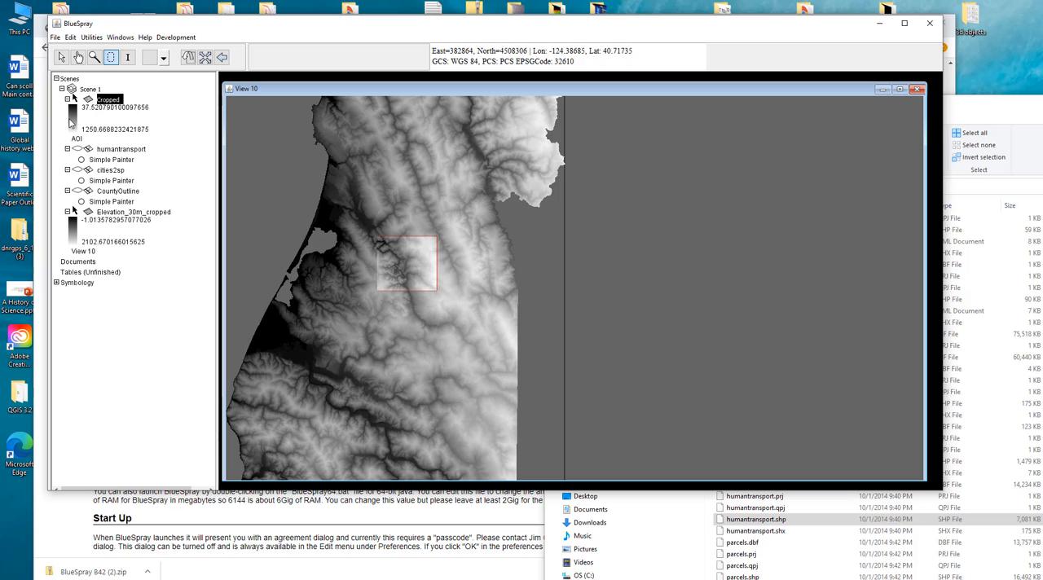
# - Reset Scene 1, removing all its layers and its spatial reference
pyautogui.click(92, 91)
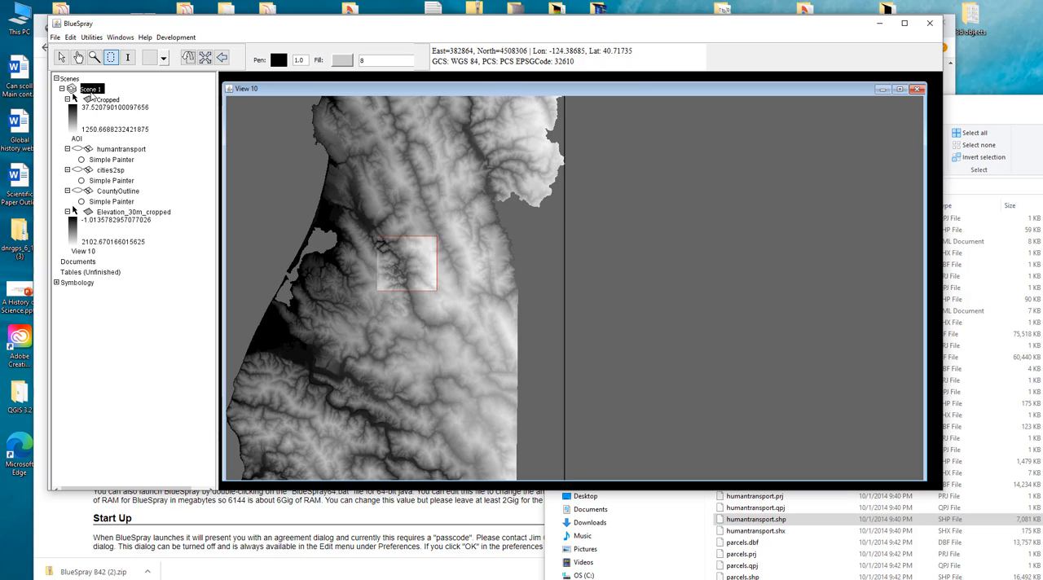
pyautogui.rightClick(91, 95)
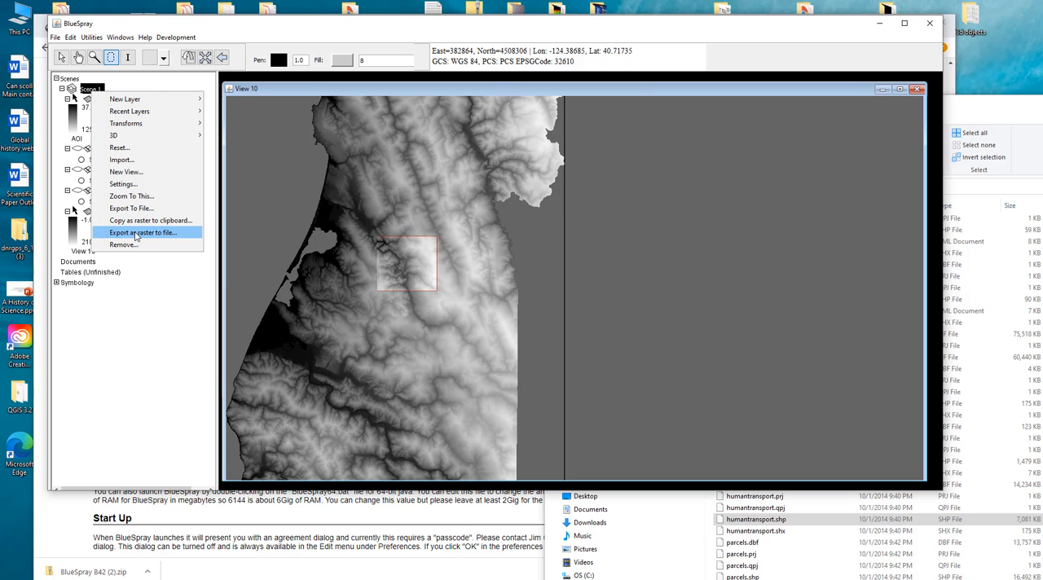
pyautogui.click(131, 149)
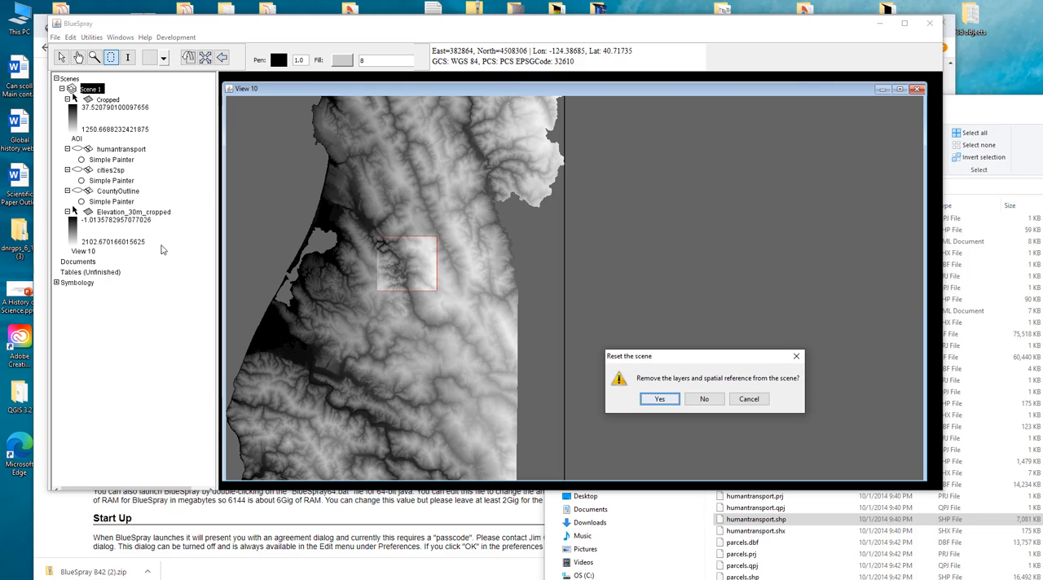
pyautogui.click(657, 399)
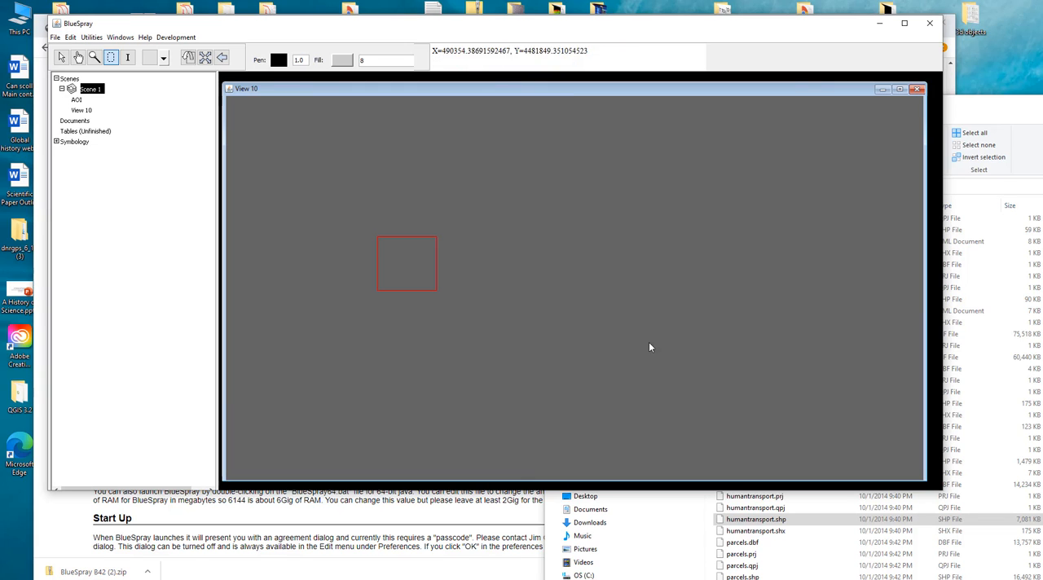
# - Load CountyOutline.shp from the Humboldt_County folder into the empty scene, accepting the default file settings
pyautogui.click(1016, 109)
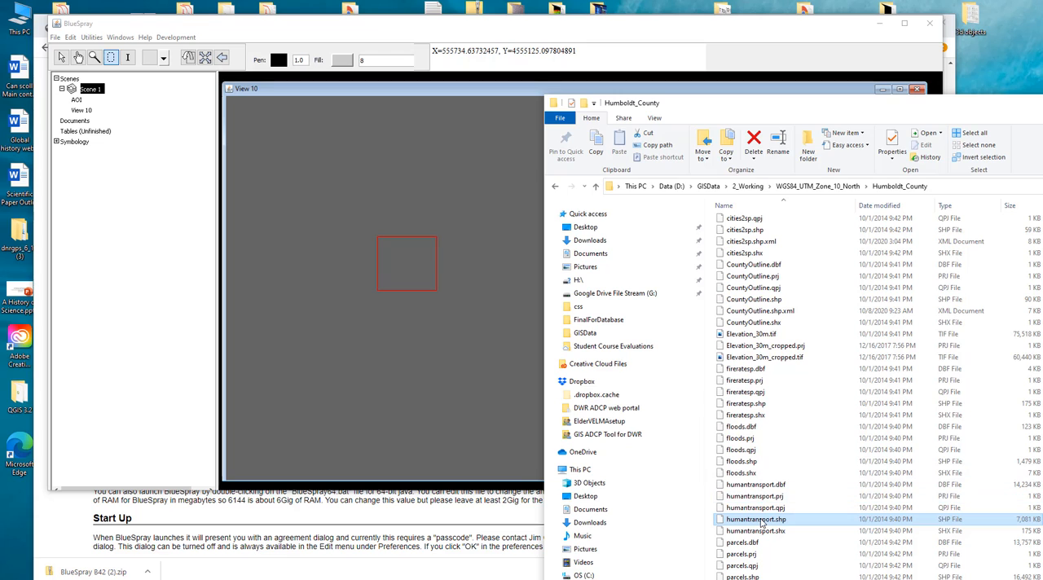
pyautogui.click(762, 310)
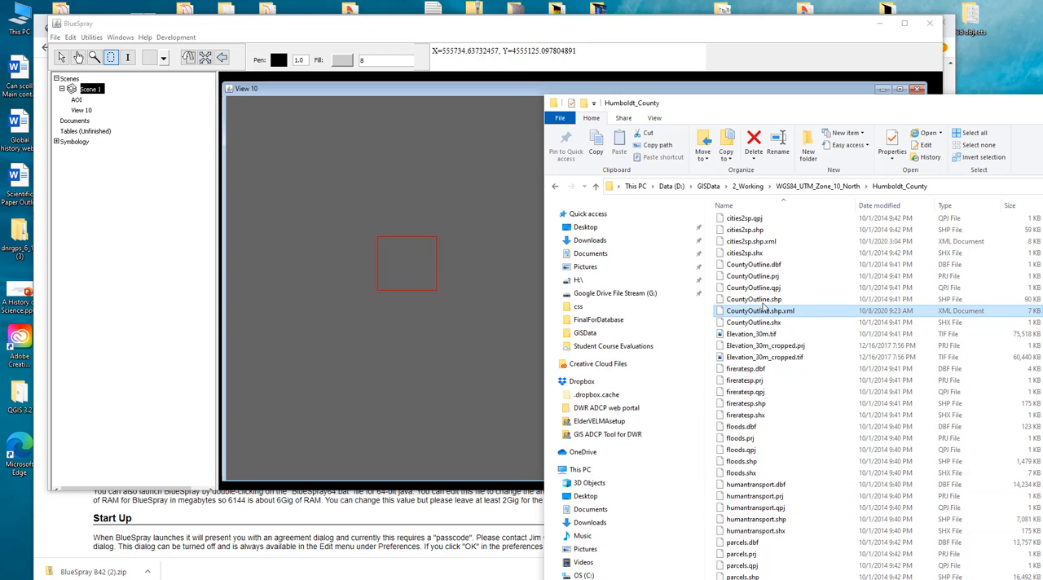
pyautogui.doubleClick(761, 311)
pyautogui.click(887, 434)
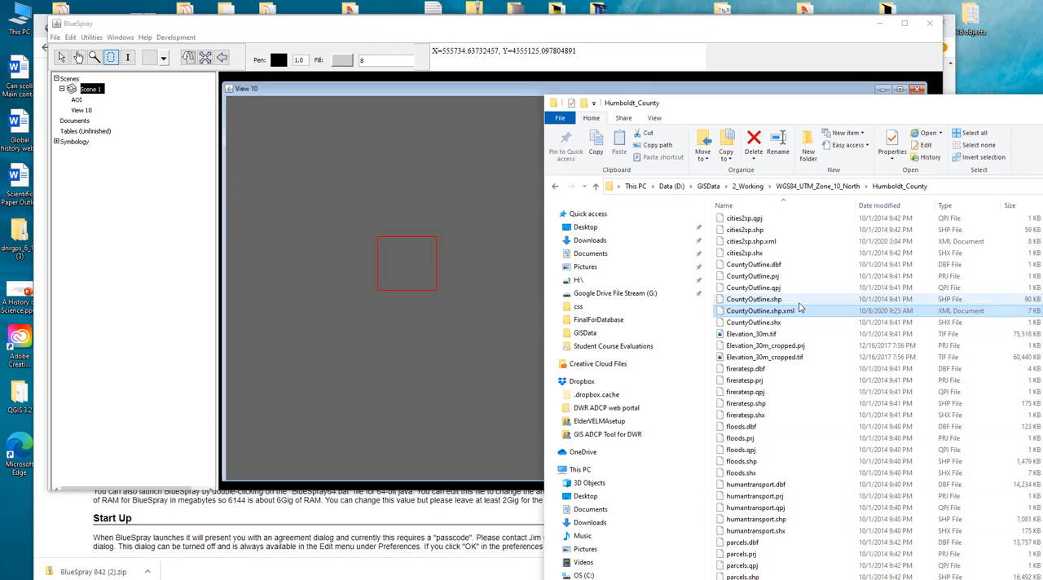
pyautogui.moveTo(782, 299); pyautogui.dragTo(476, 258)
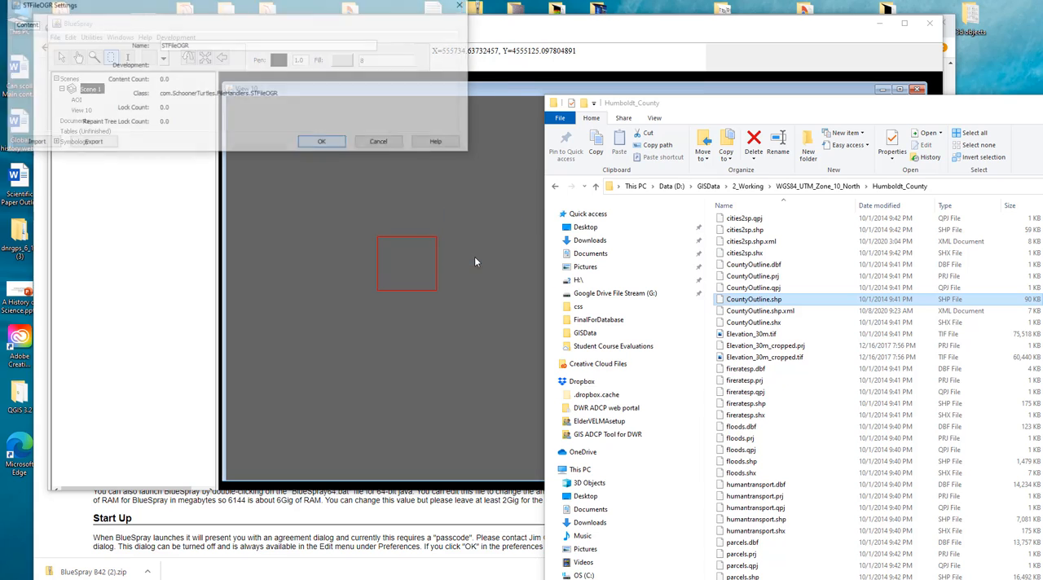
pyautogui.click(323, 144)
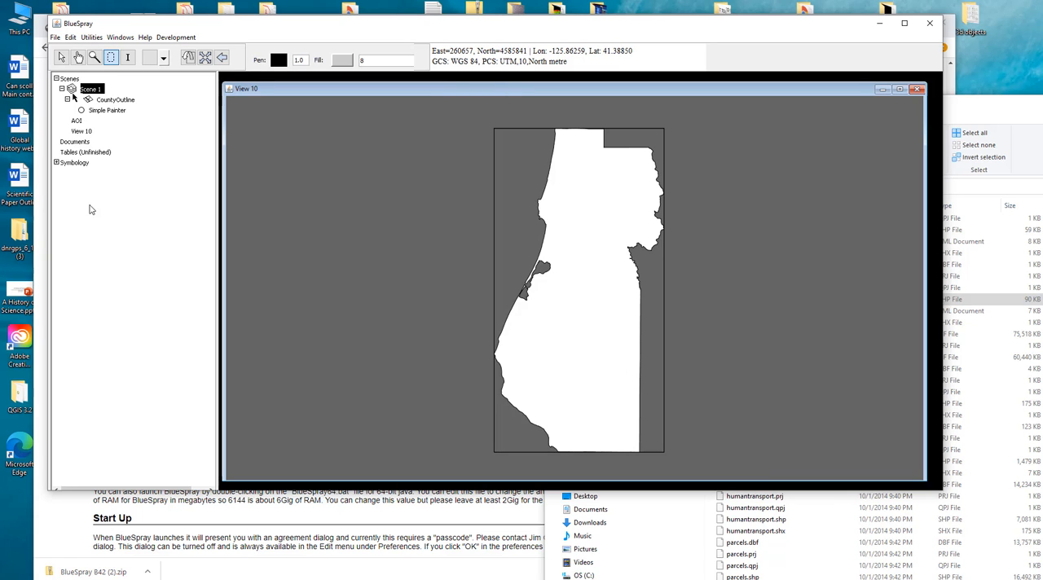
# - Project Scene 1 to Google Mercator with the 4326: WGS 84 datum
pyautogui.rightClick(96, 91)
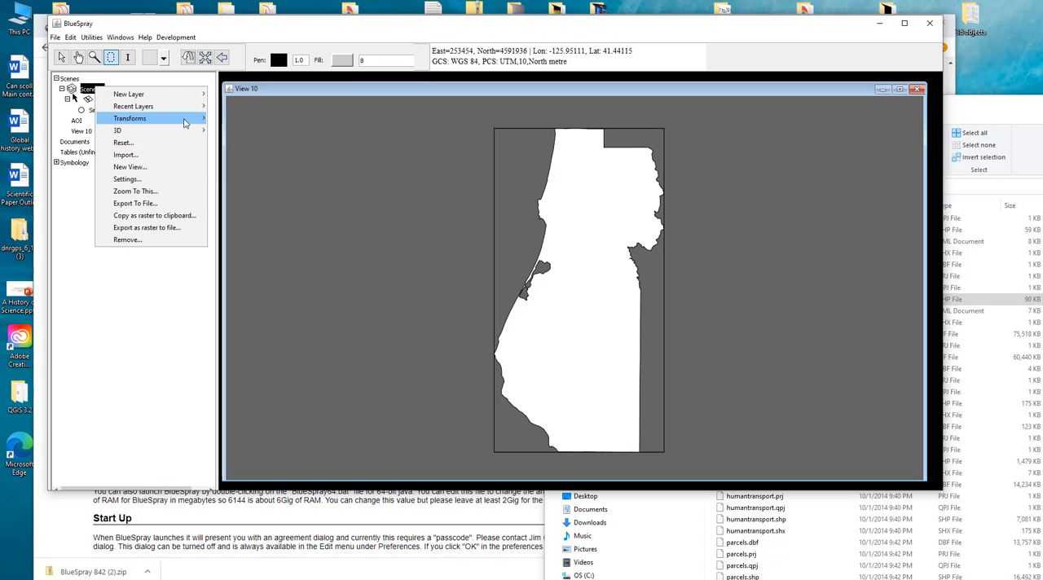
pyautogui.moveTo(184, 122)
pyautogui.click(268, 159)
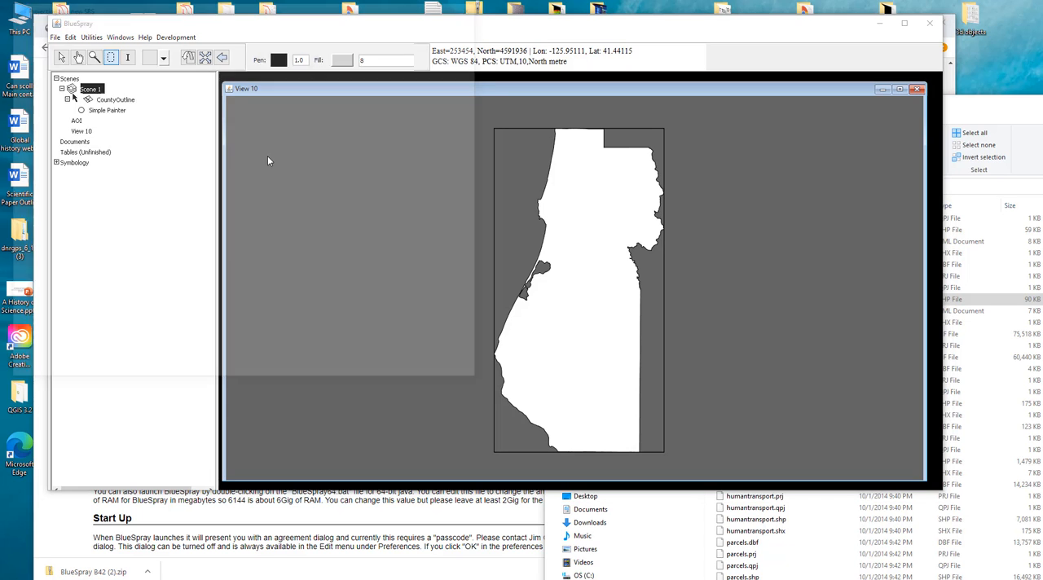
pyautogui.click(254, 115)
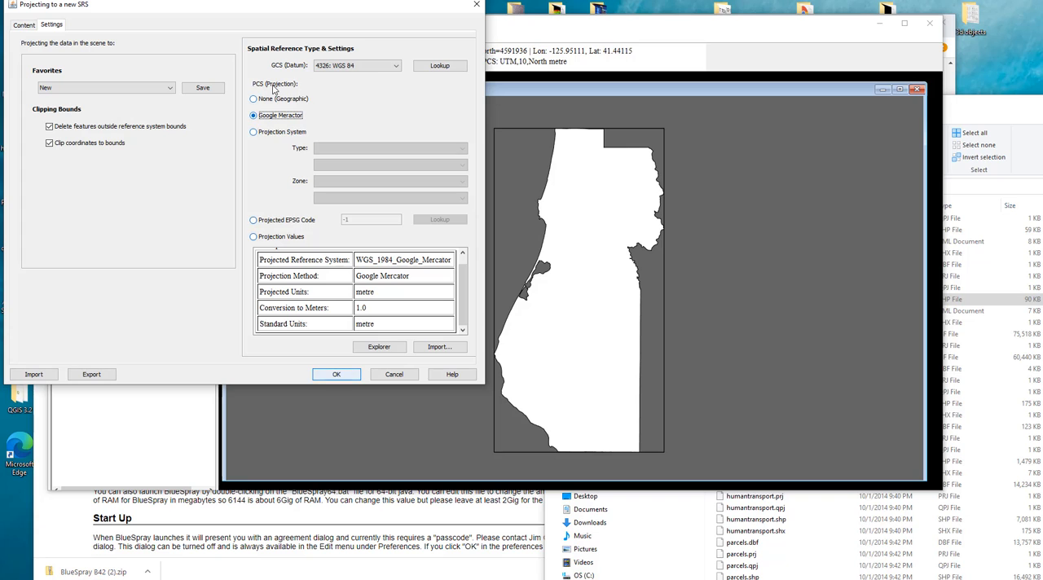
pyautogui.click(338, 374)
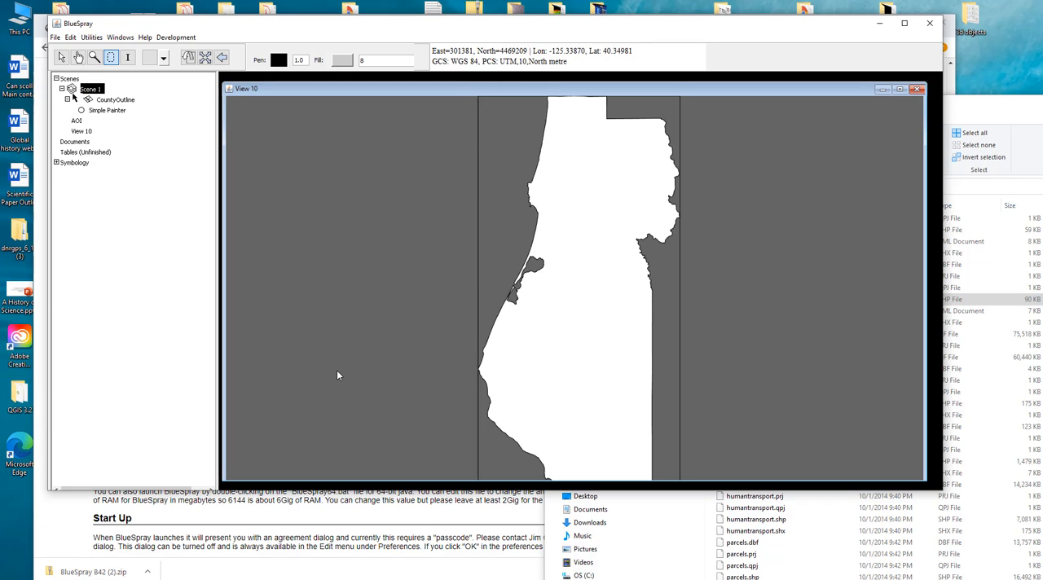
pyautogui.scroll(-1, 509, 338)
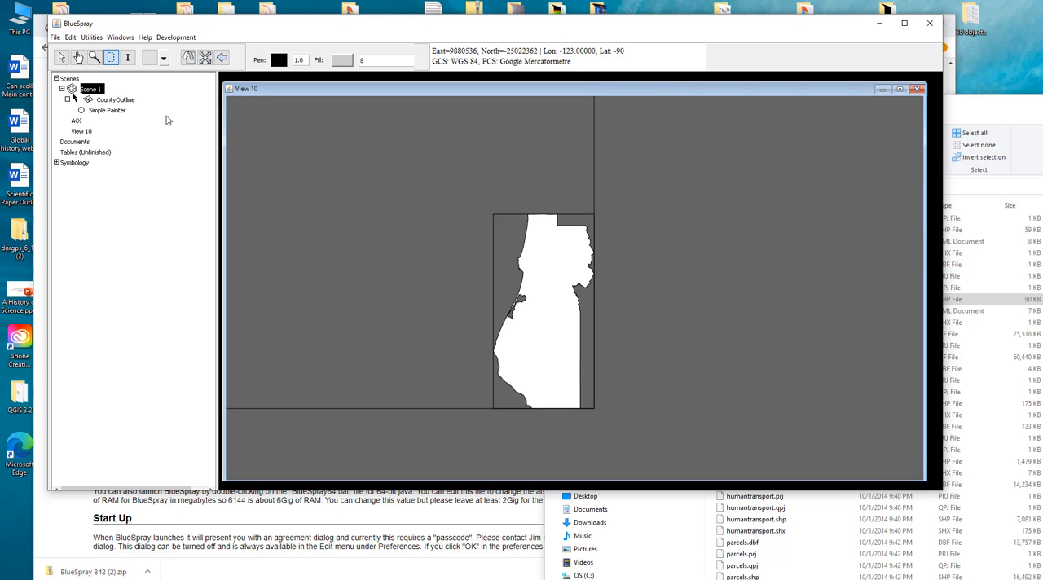
# - Export the projected CountyOutline layer as CountyOutline.shp in the Projects folder
pyautogui.rightClick(106, 100)
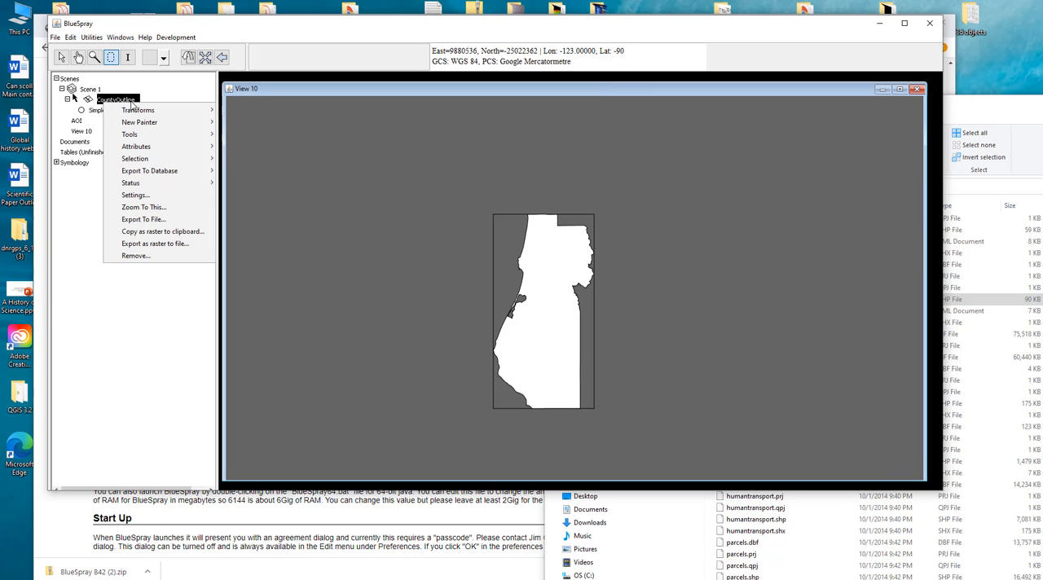
pyautogui.click(153, 220)
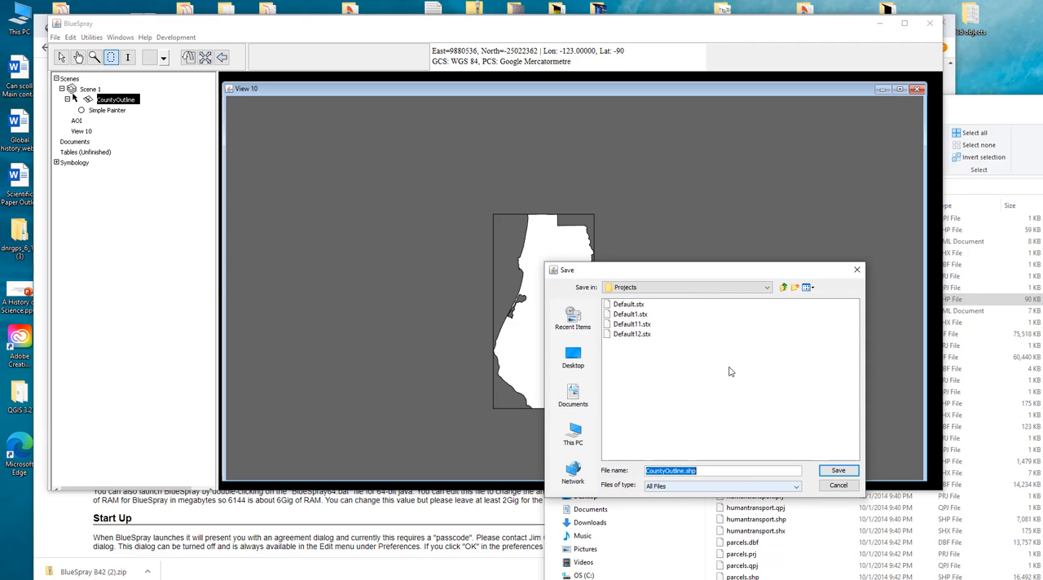
pyautogui.click(838, 470)
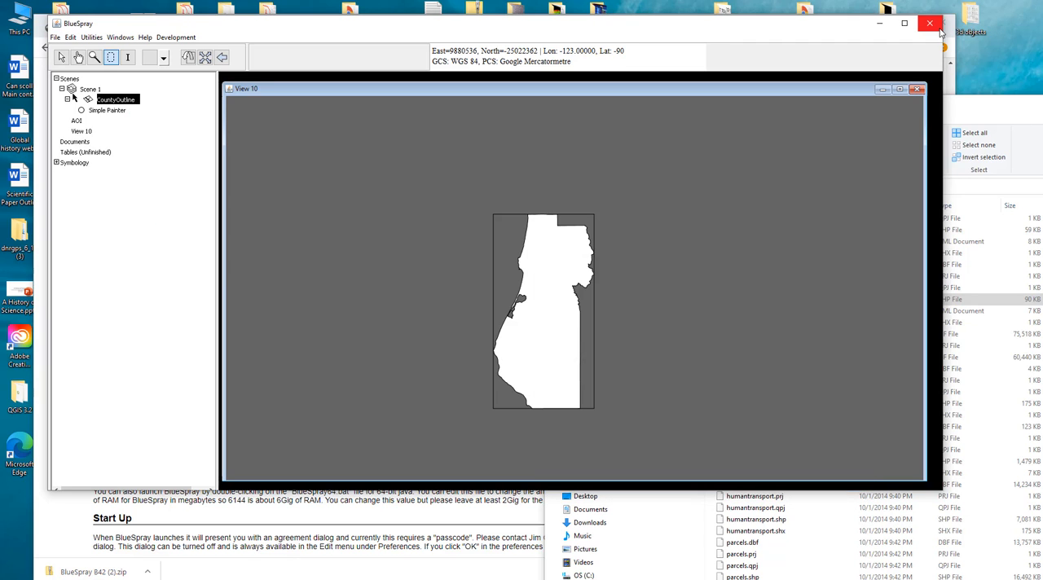
# - Close the program
pyautogui.click(930, 24)
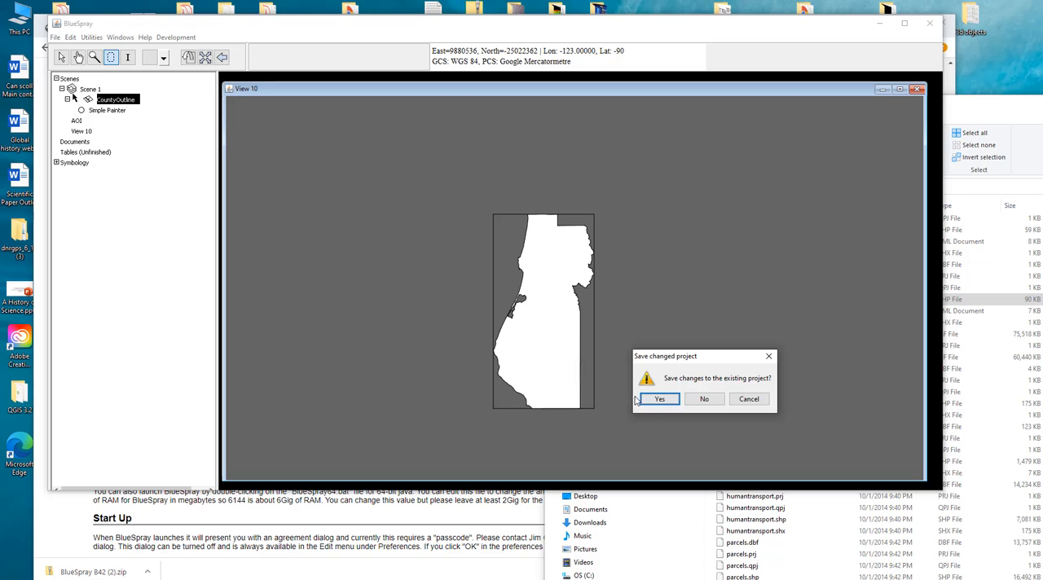